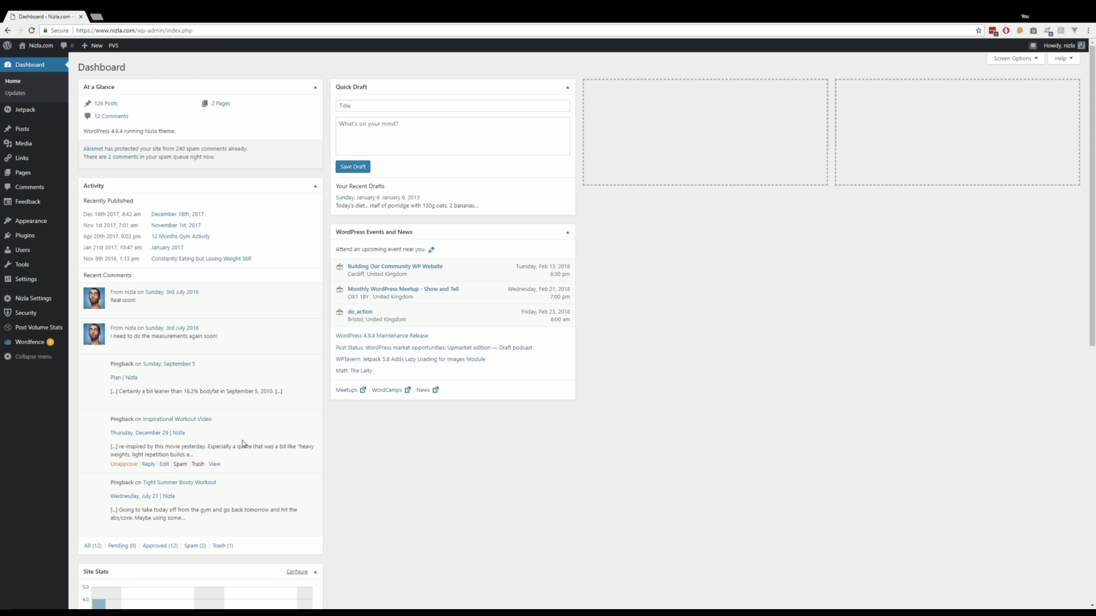
# Open the installed plugins list and highlight Post Volume Stats version 3.1.14.
pyautogui.click(31, 238)
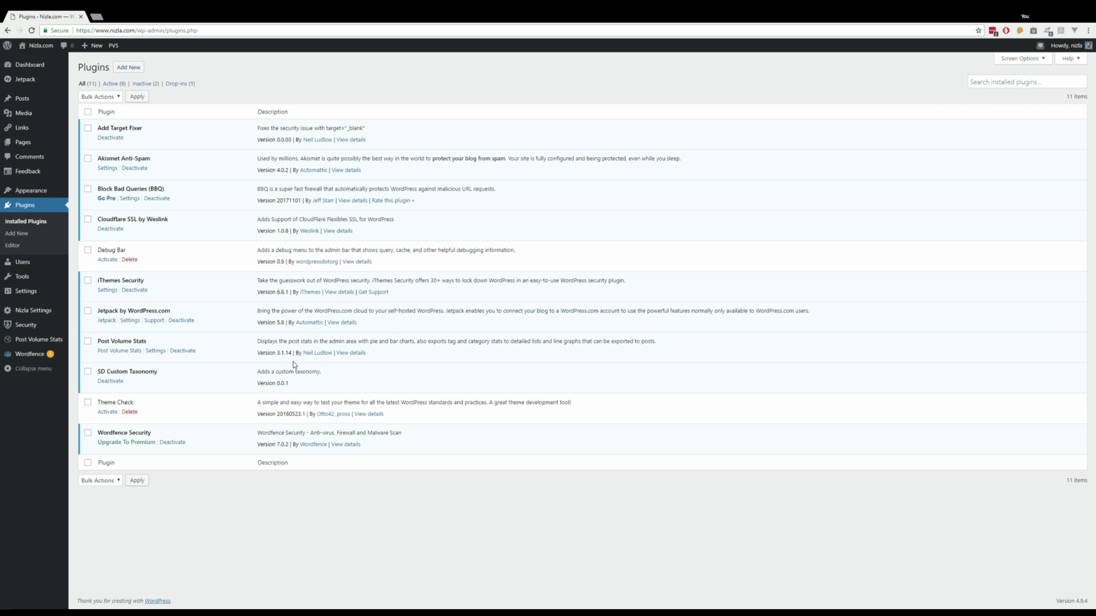
pyautogui.moveTo(279, 358); pyautogui.dragTo(296, 359)
pyautogui.click(297, 359)
pyautogui.click(136, 69)
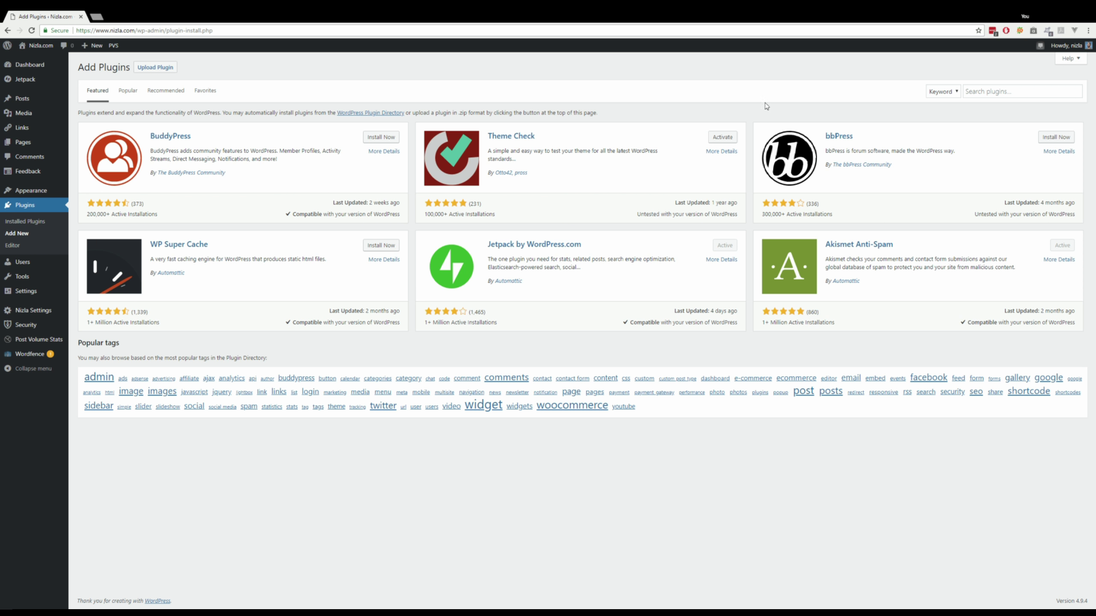
# Search the plugin directory for 'post volume', then return to the installed plugins list.
pyautogui.click(988, 96)
pyautogui.write('p')
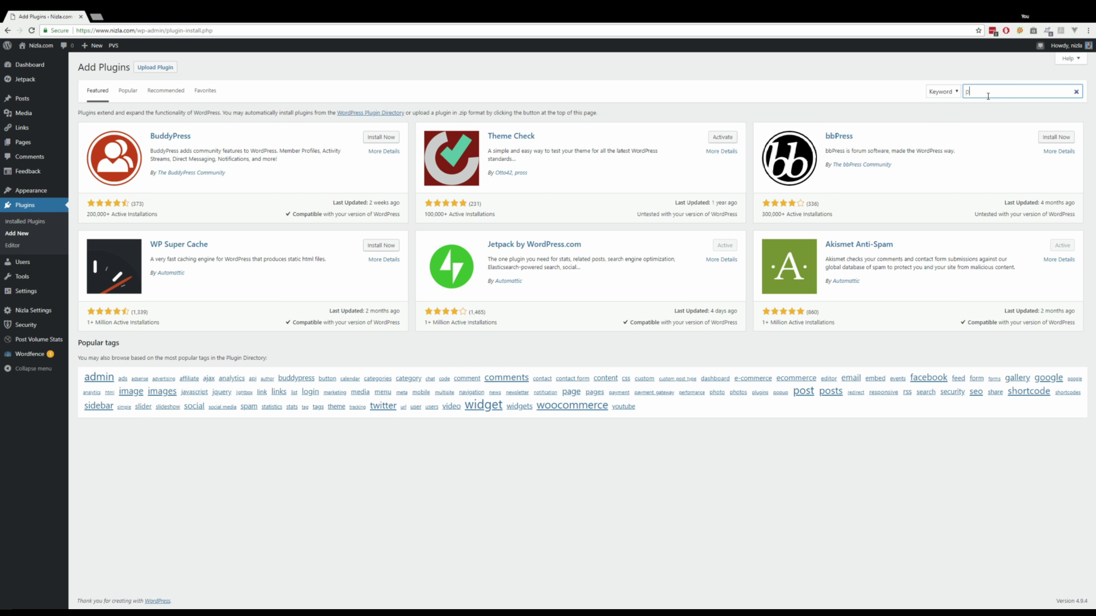
pyautogui.write('ost vol')
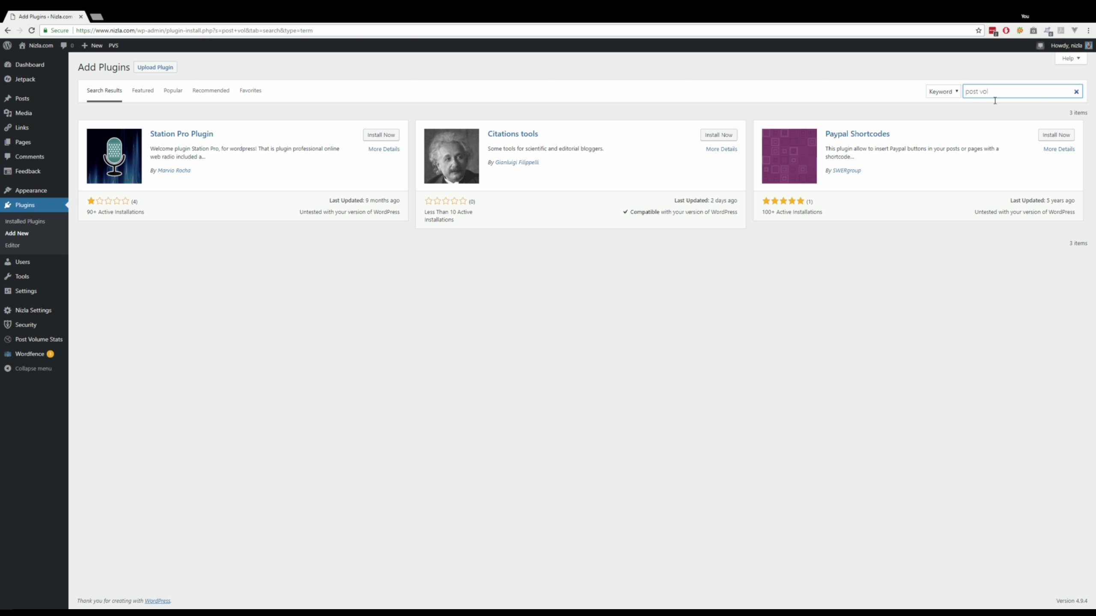
pyautogui.write('ume')
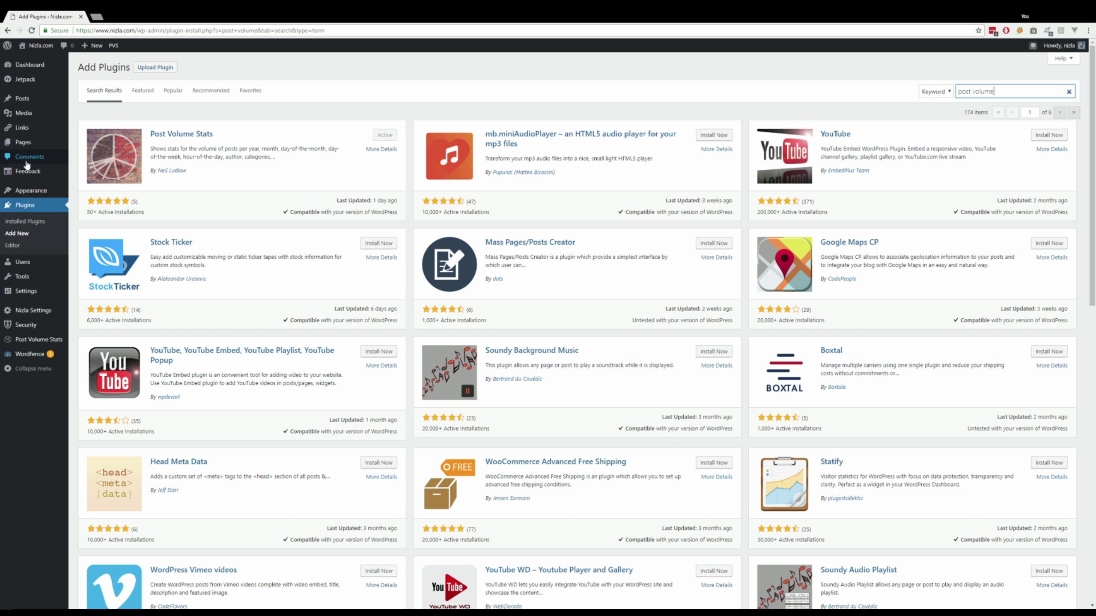
pyautogui.click(25, 222)
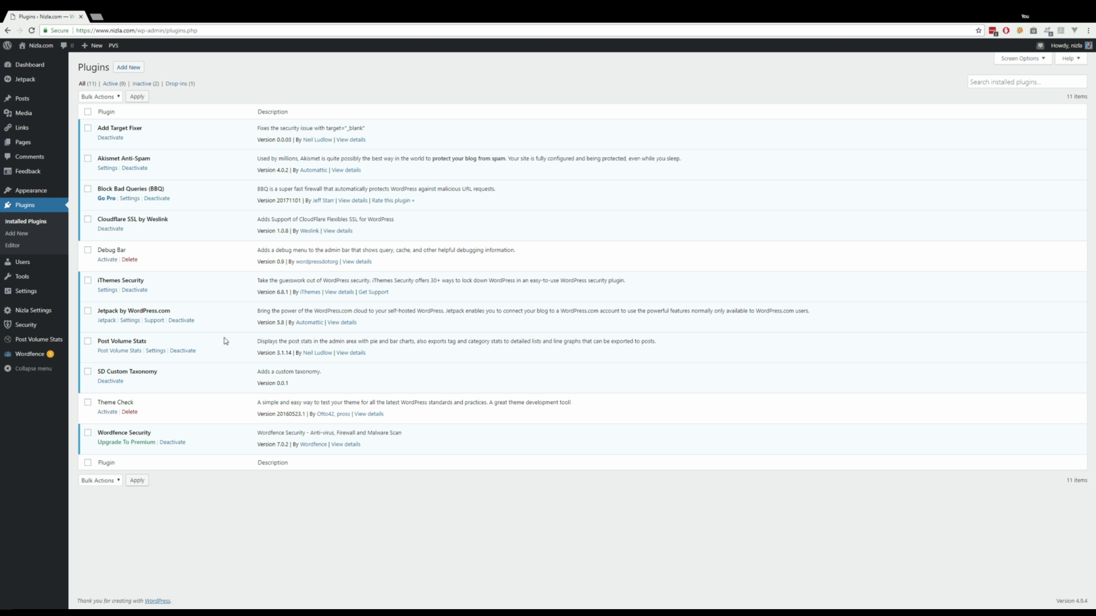
# Open Post Volume Stats settings and highlight the Rainbow Lists and Display Custom Taxonomy settings.
pyautogui.click(162, 352)
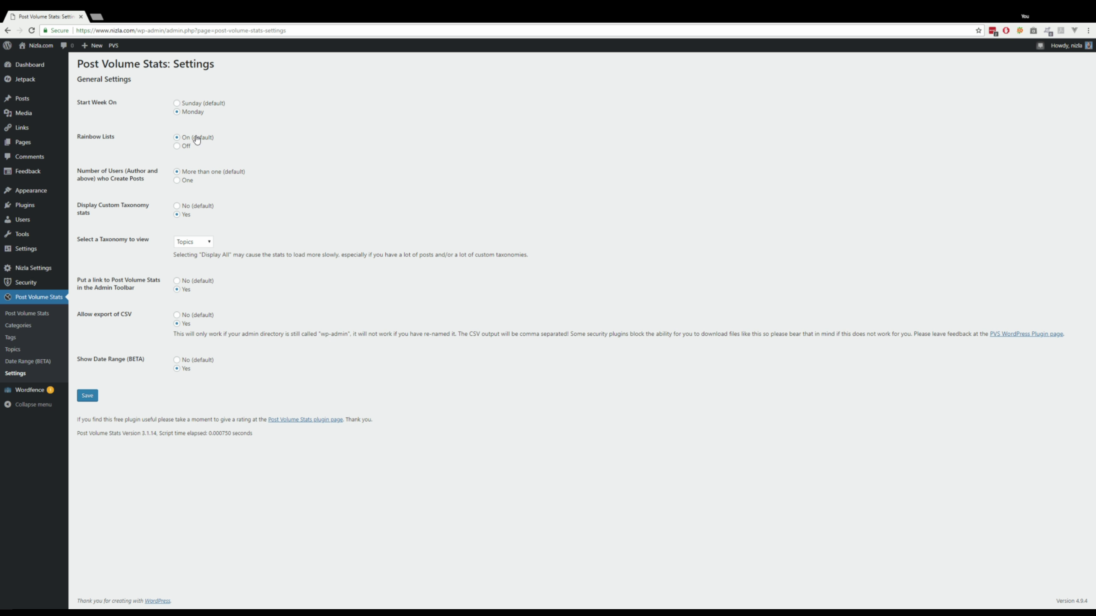
pyautogui.moveTo(85, 137); pyautogui.dragTo(121, 138)
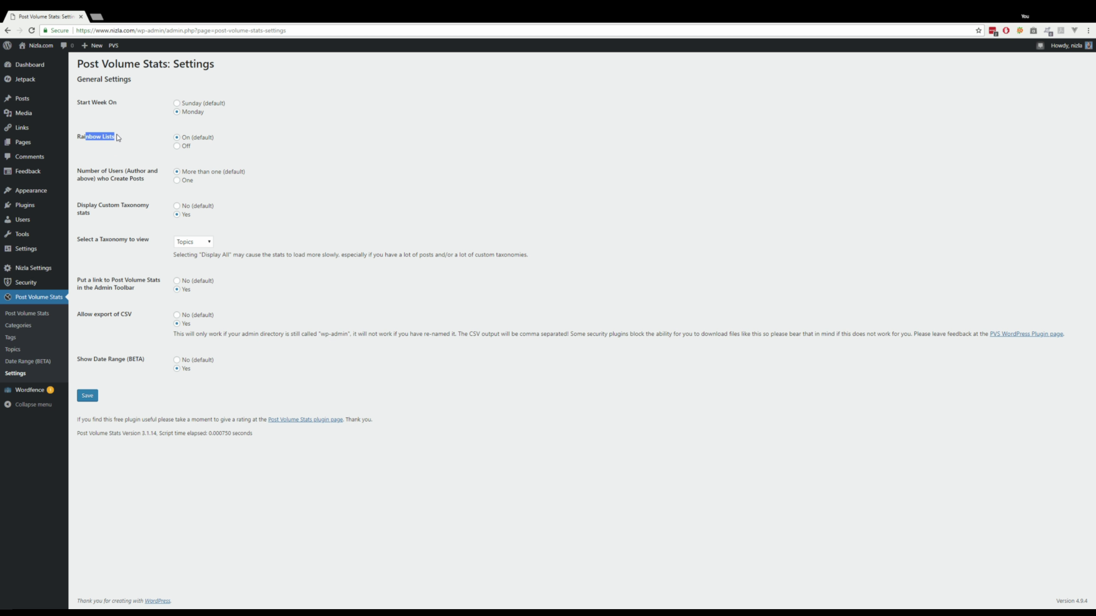
pyautogui.click(139, 138)
pyautogui.moveTo(108, 206); pyautogui.dragTo(260, 227)
pyautogui.click(259, 223)
pyautogui.click(206, 243)
pyautogui.click(250, 232)
pyautogui.moveTo(99, 290); pyautogui.dragTo(137, 292)
pyautogui.click(136, 291)
pyautogui.moveTo(82, 318); pyautogui.dragTo(133, 317)
pyautogui.click(139, 315)
pyautogui.moveTo(225, 340); pyautogui.dragTo(470, 343)
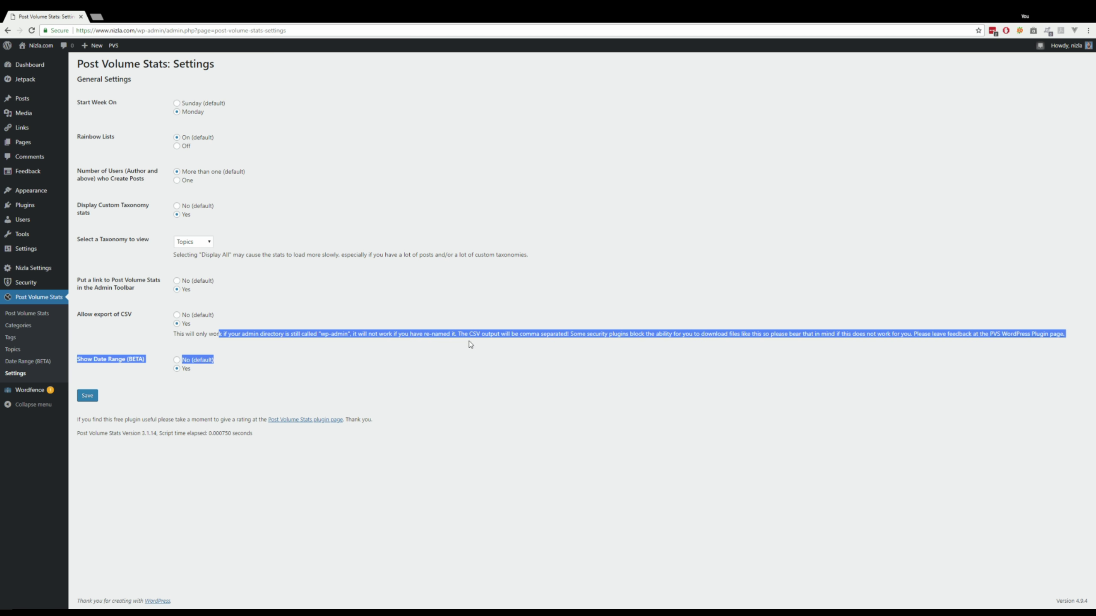
pyautogui.click(327, 337)
pyautogui.moveTo(321, 336); pyautogui.dragTo(350, 341)
pyautogui.click(362, 340)
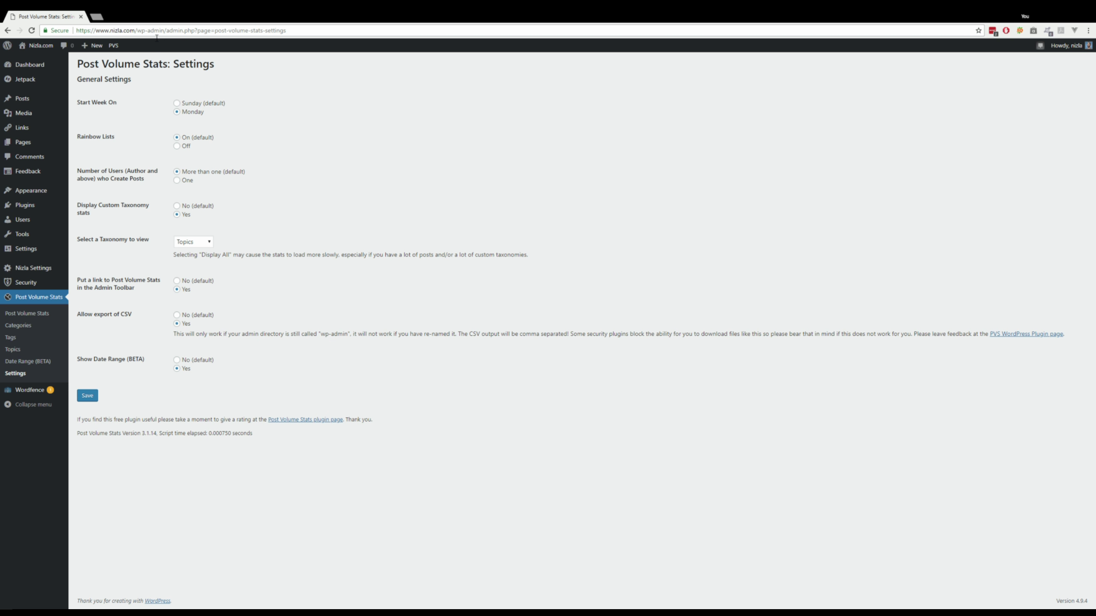
pyautogui.moveTo(138, 31); pyautogui.dragTo(164, 32)
pyautogui.click(439, 364)
pyautogui.moveTo(94, 360); pyautogui.dragTo(148, 360)
pyautogui.click(156, 363)
pyautogui.click(45, 319)
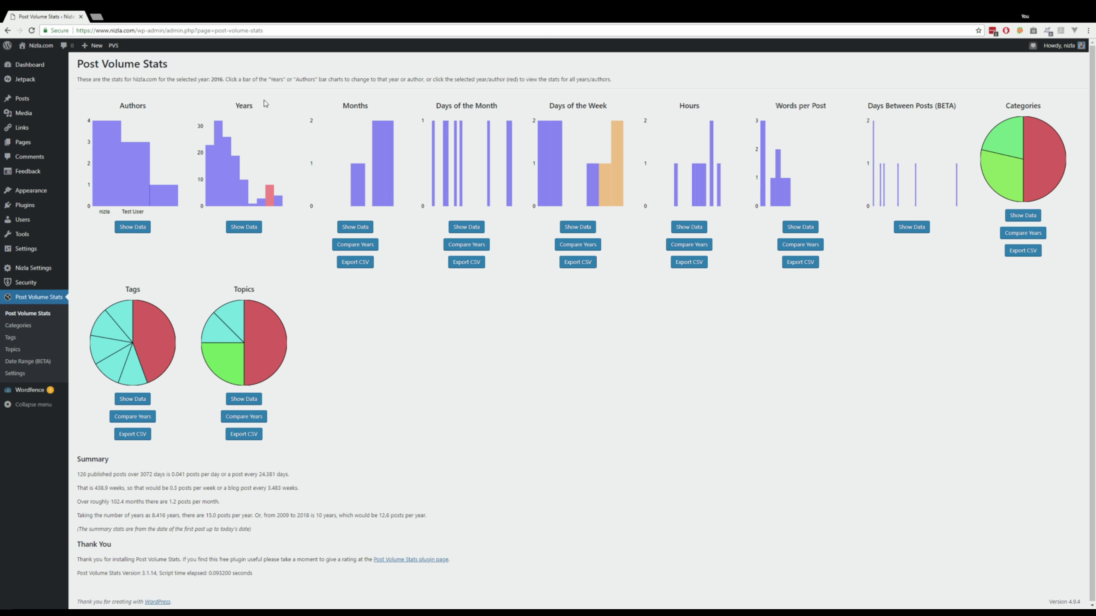
# Filter the charts by the second and main author, then by 2010, and return to all-time stats.
pyautogui.doubleClick(219, 82)
pyautogui.click(286, 126)
pyautogui.click(127, 190)
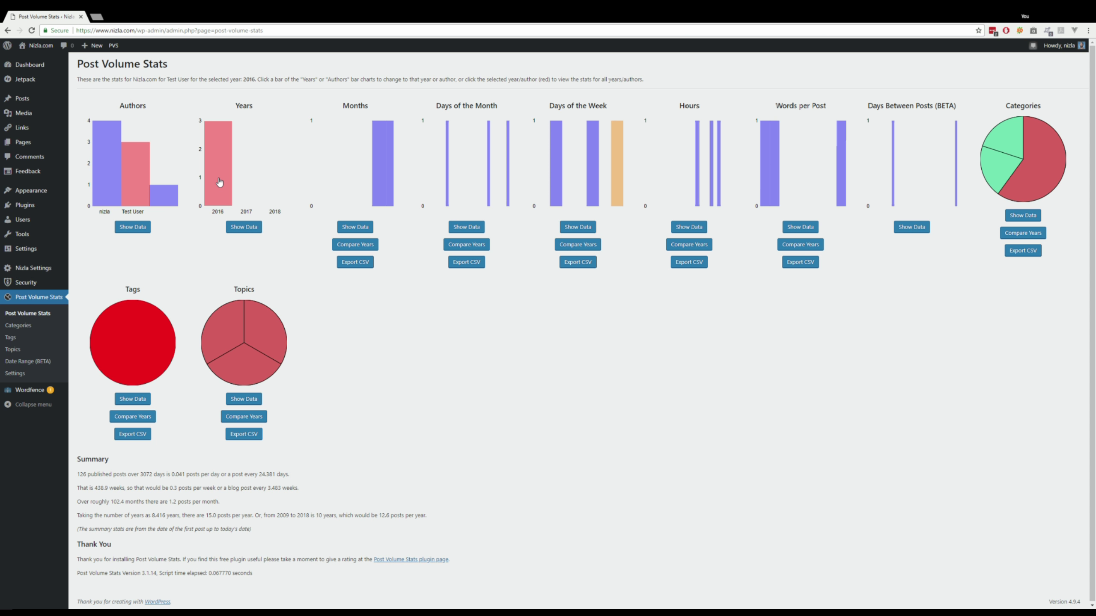
pyautogui.click(111, 176)
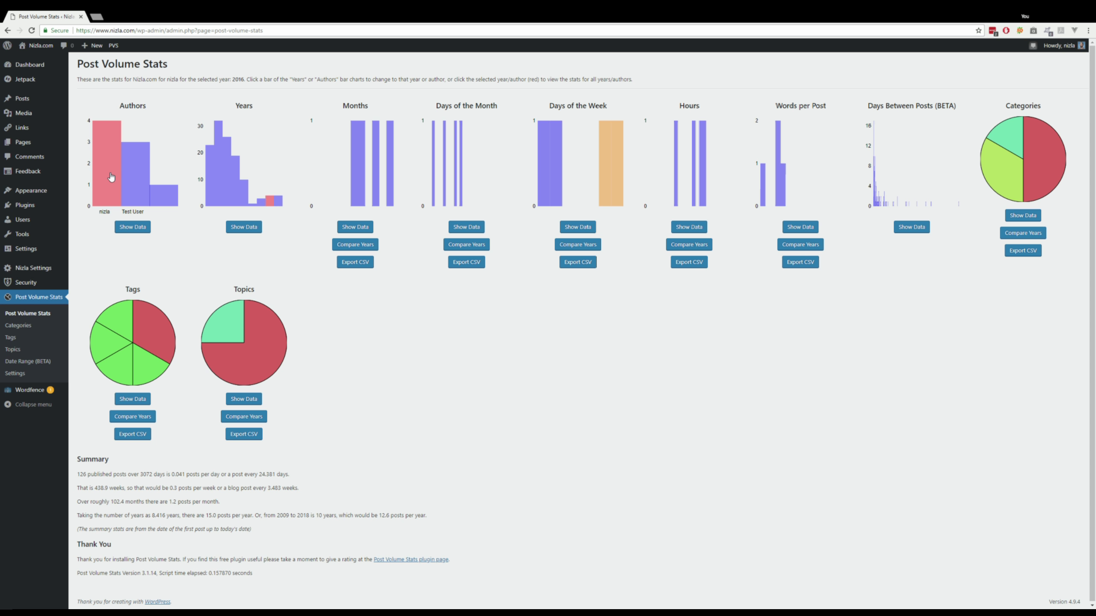
pyautogui.click(111, 176)
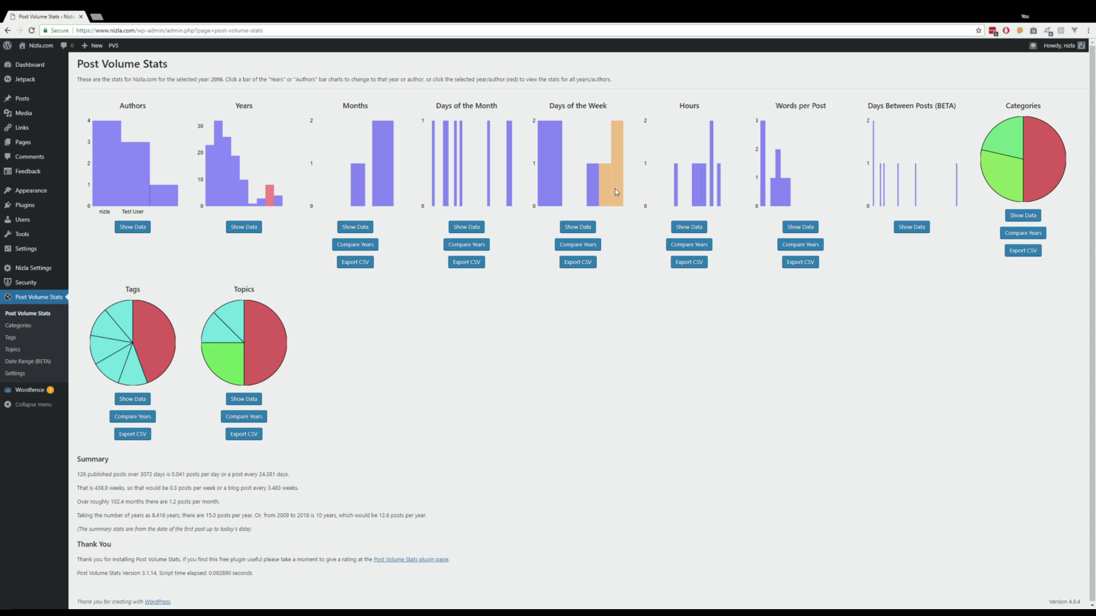
pyautogui.click(224, 186)
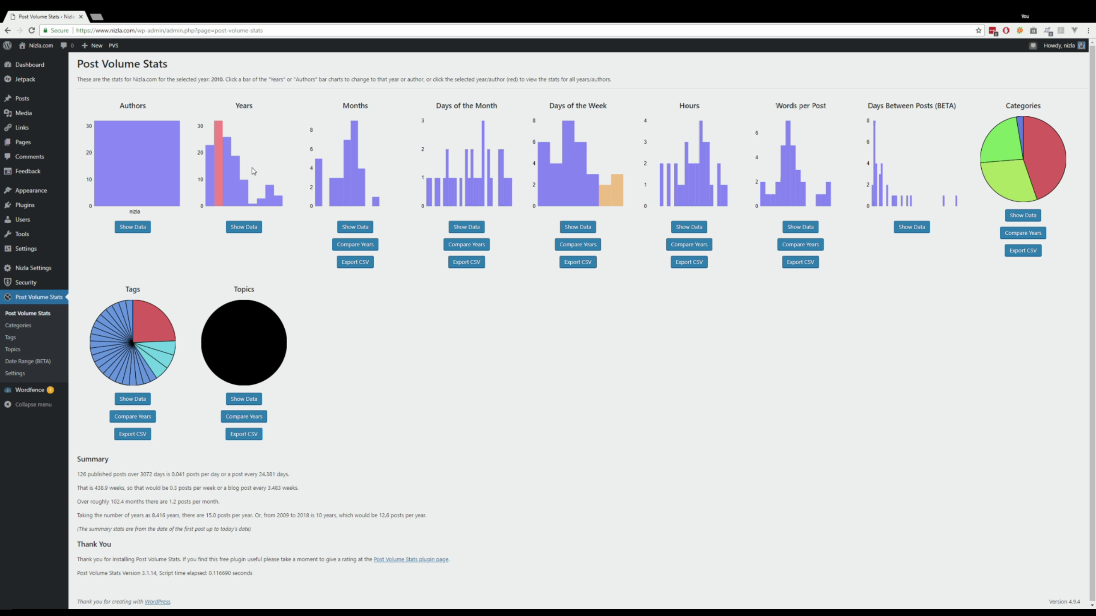
pyautogui.click(220, 174)
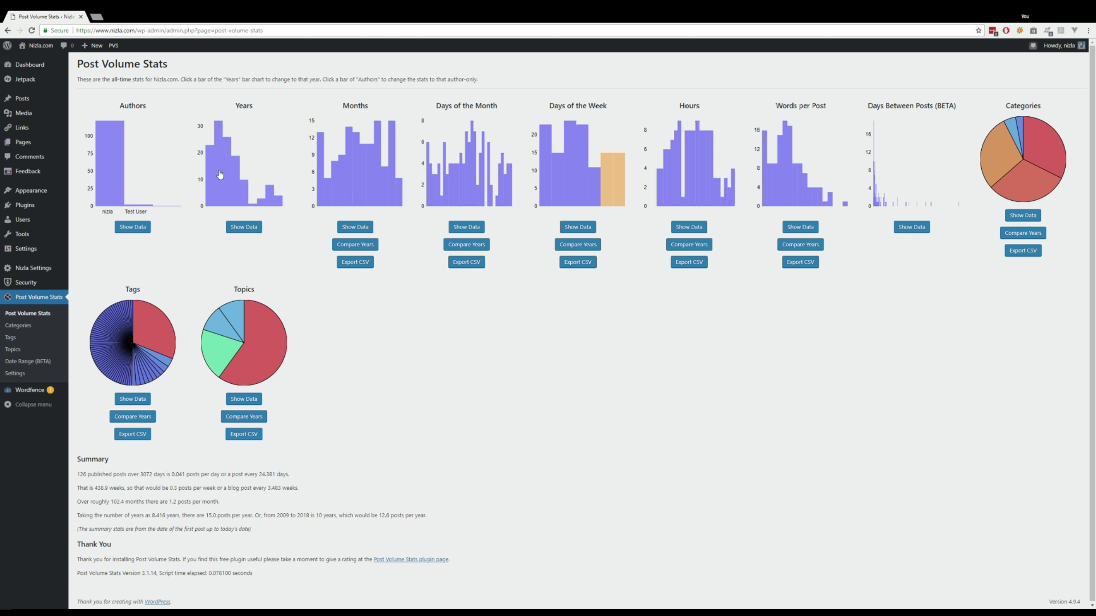
pyautogui.moveTo(112, 80); pyautogui.dragTo(152, 84)
pyautogui.click(924, 229)
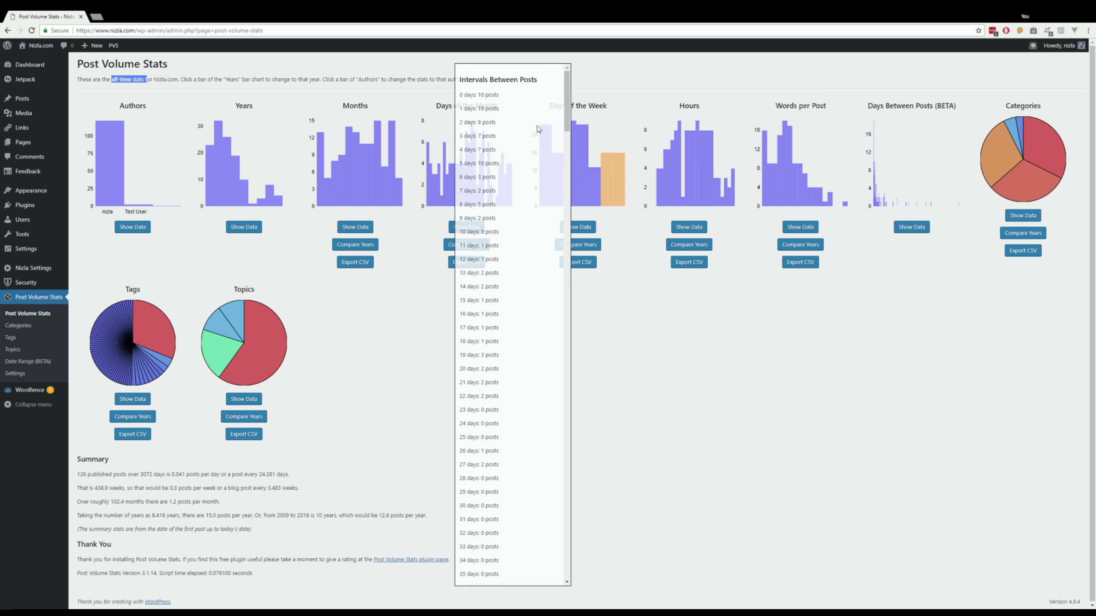
pyautogui.moveTo(560, 82); pyautogui.dragTo(527, 553)
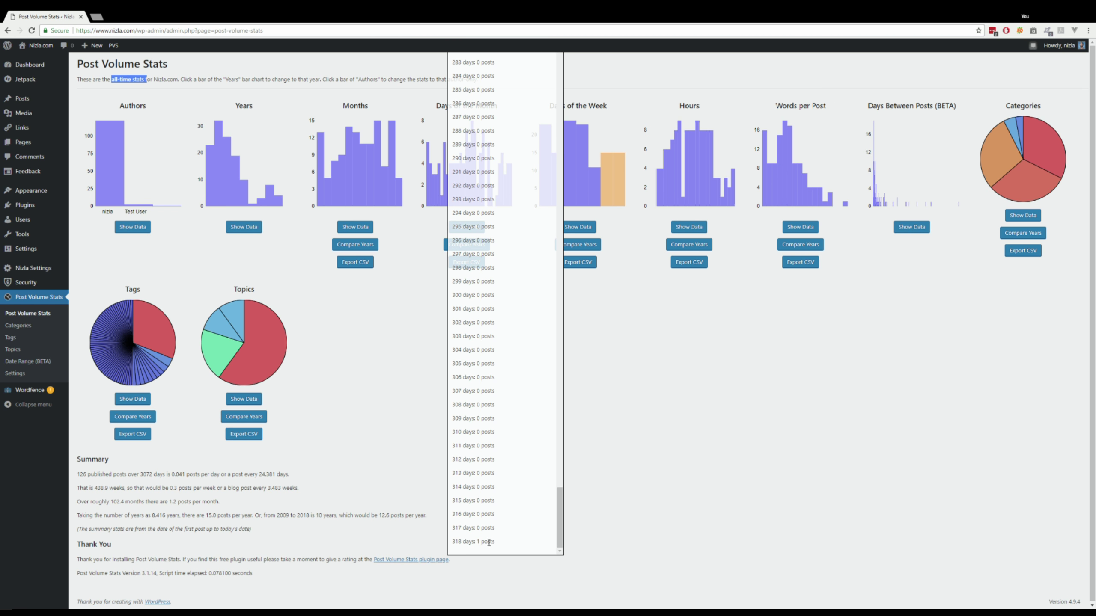
pyautogui.moveTo(451, 549); pyautogui.dragTo(502, 546)
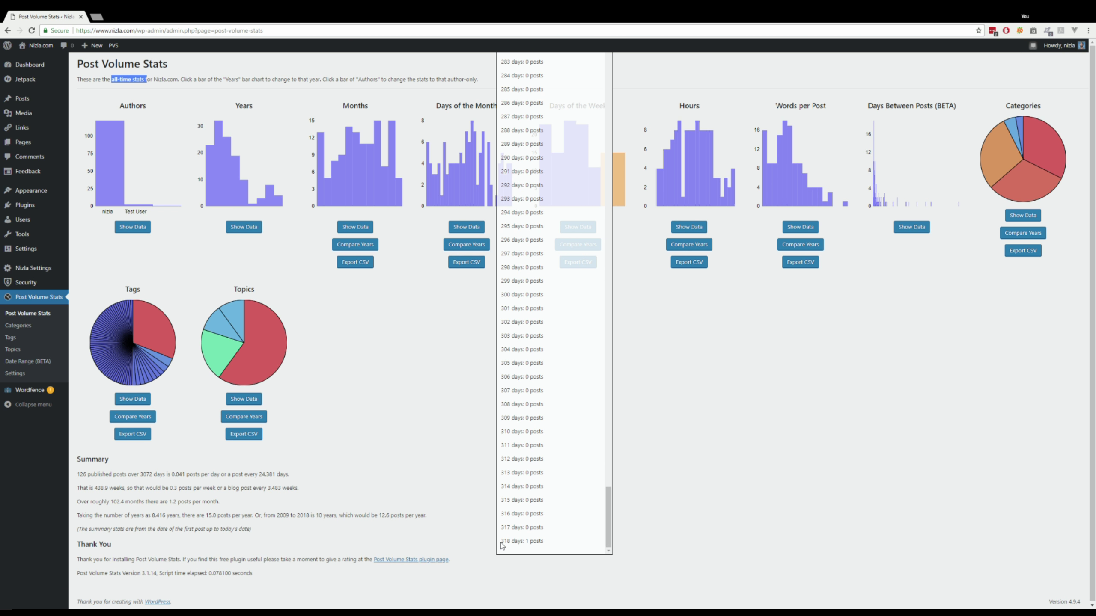
pyautogui.click(741, 478)
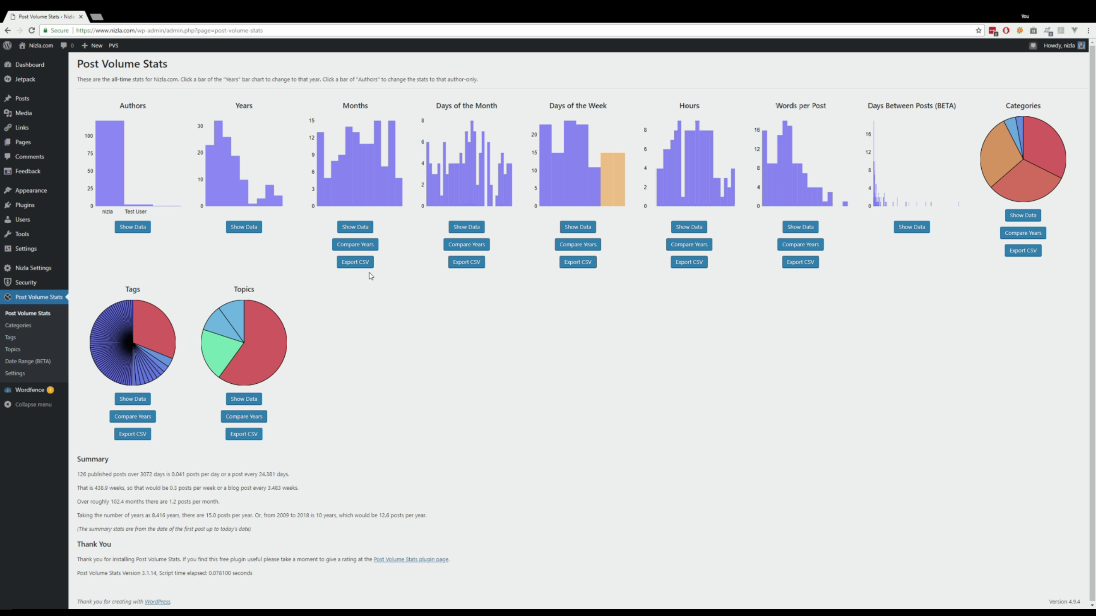
# Limit the stats to 2010 posts, then go to the Date Range (BETA) page.
pyautogui.click(219, 169)
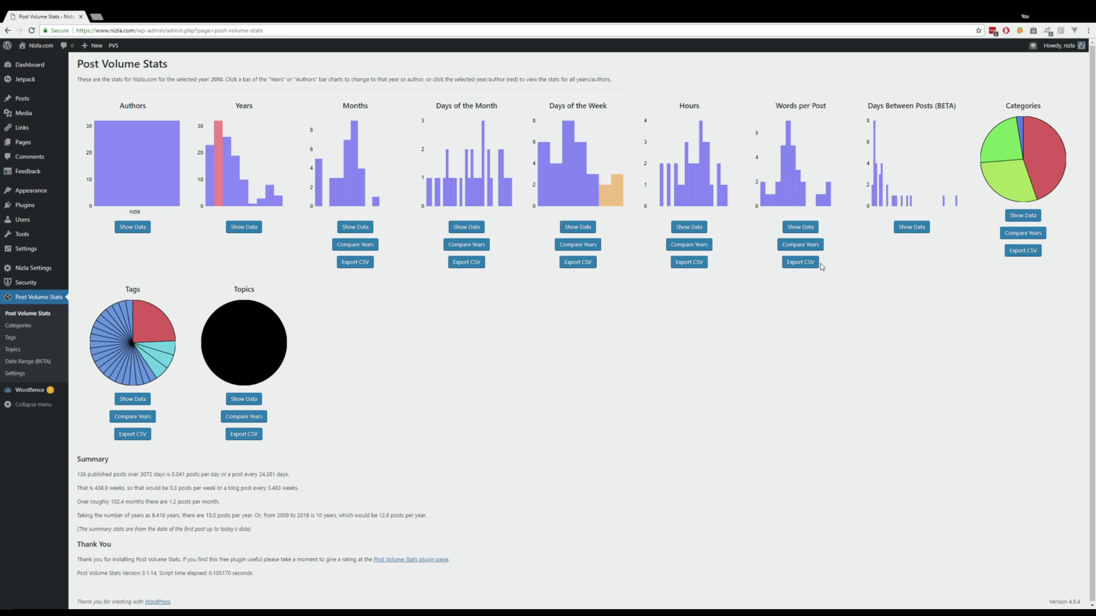
pyautogui.click(24, 365)
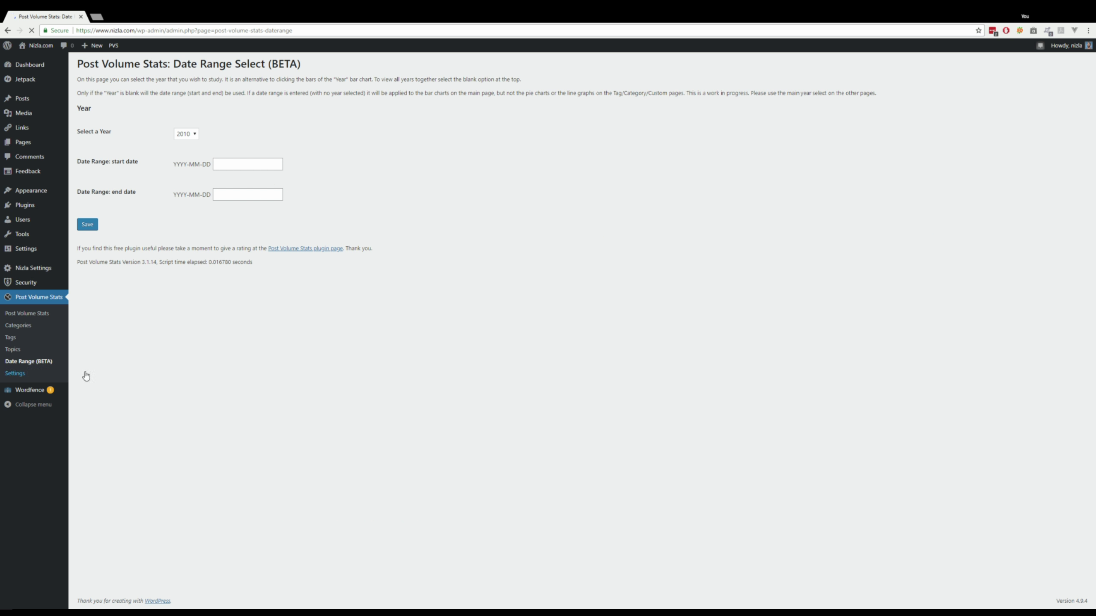
# Clear the selected year, set the range 2016-01-01 to 2017-12-31, and save.
pyautogui.click(189, 135)
pyautogui.press('Down')
pyautogui.press('Down')
pyautogui.press('Down')
pyautogui.press('Down')
pyautogui.press('Down')
pyautogui.click(187, 143)
pyautogui.click(241, 170)
pyautogui.click(233, 195)
pyautogui.click(247, 210)
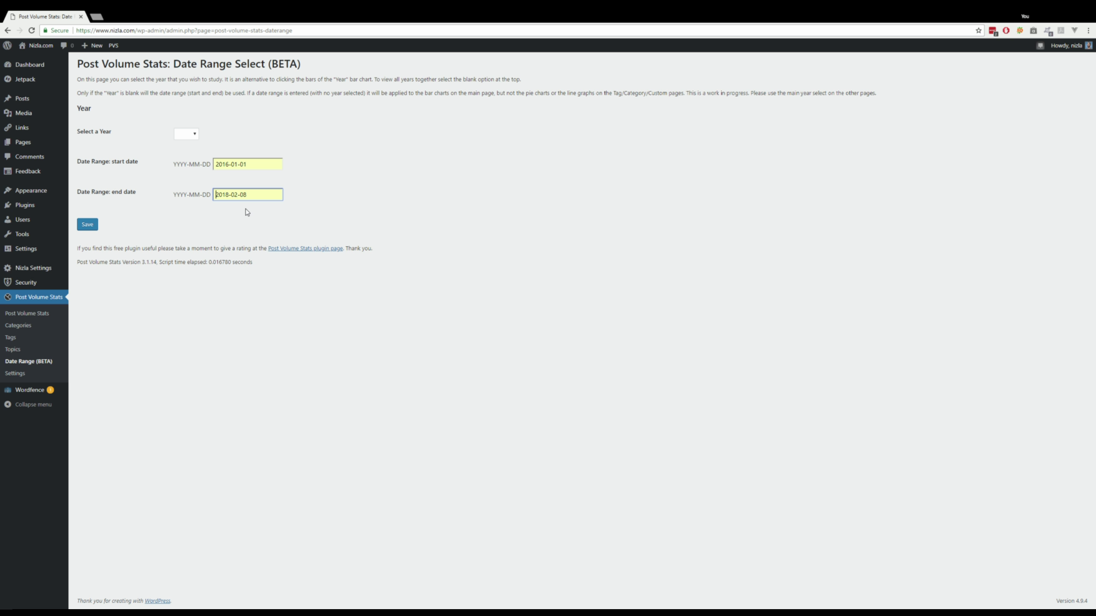
pyautogui.hotkey('ctrl', 'a')
pyautogui.write('2017-12-31')
pyautogui.click(200, 233)
pyautogui.click(89, 227)
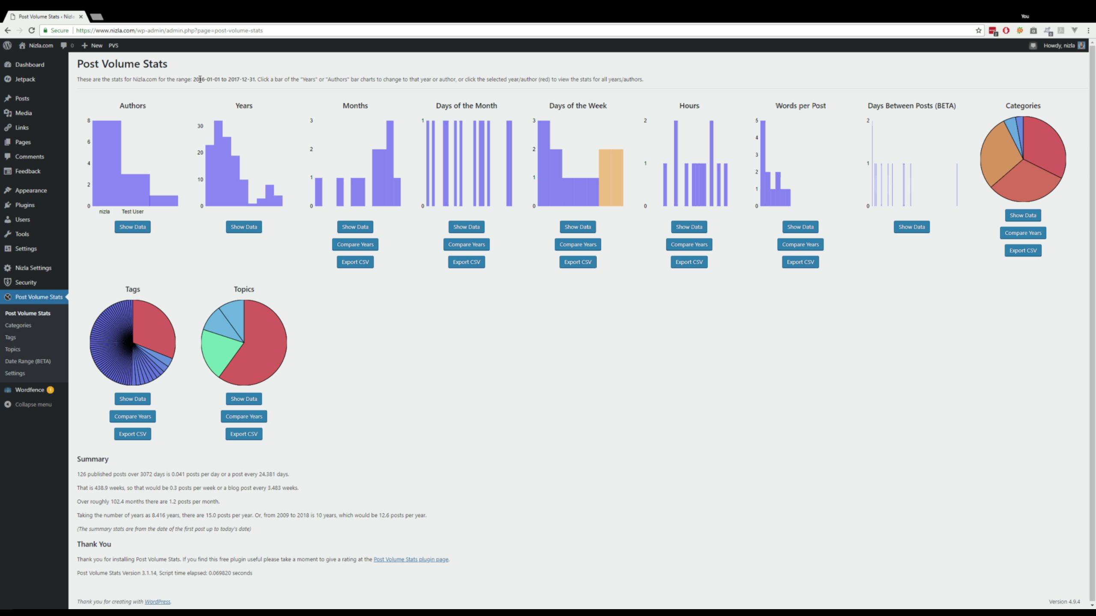
# Highlight the 2016-01-01 to 2017-12-31 date range in the stats intro line.
pyautogui.moveTo(193, 82); pyautogui.dragTo(259, 82)
pyautogui.click(250, 89)
pyautogui.doubleClick(199, 79)
pyautogui.moveTo(214, 82); pyautogui.dragTo(259, 82)
pyautogui.click(260, 82)
pyautogui.click(364, 246)
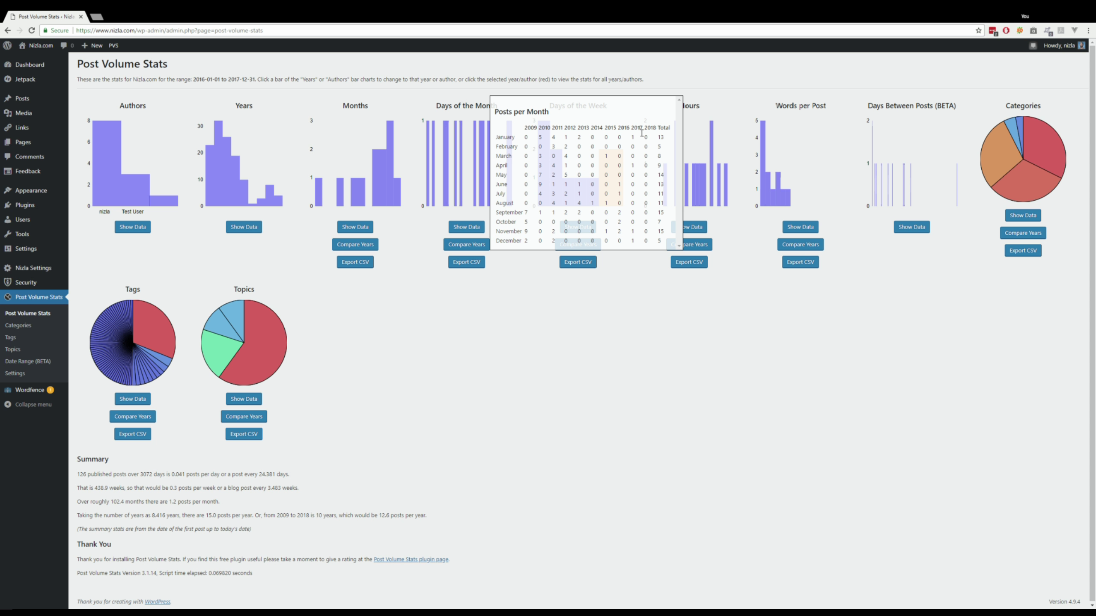
pyautogui.moveTo(619, 233)
pyautogui.mouseDown()
pyautogui.moveTo(636, 233)
pyautogui.moveTo(624, 234)
pyautogui.mouseUp()
pyautogui.click(622, 139)
# Close the Posts per Month table and switch to the Tags stats page.
pyautogui.click(696, 312)
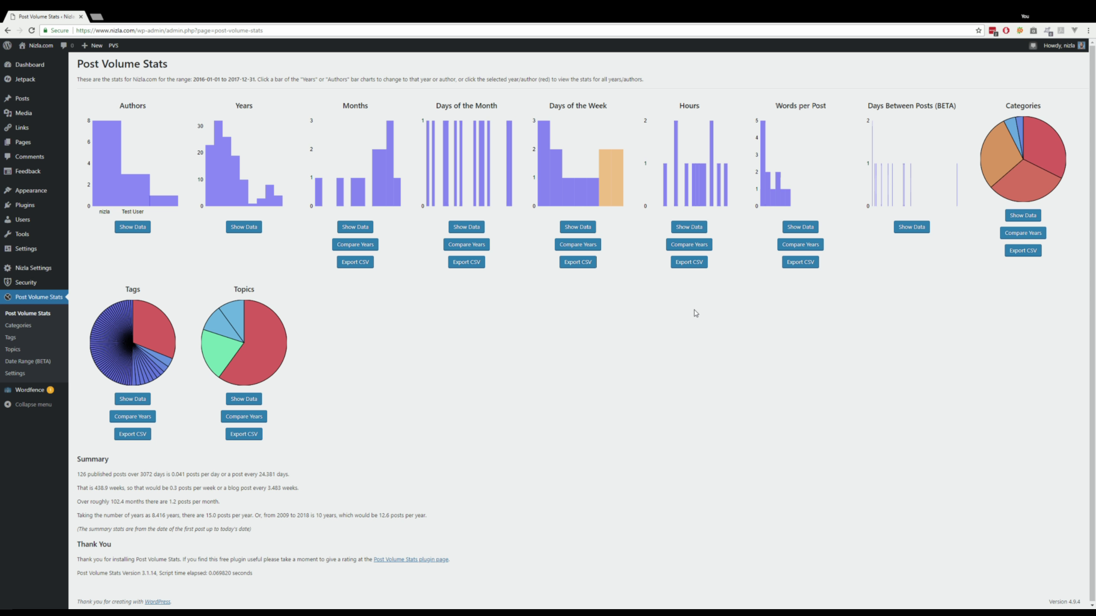
pyautogui.click(12, 339)
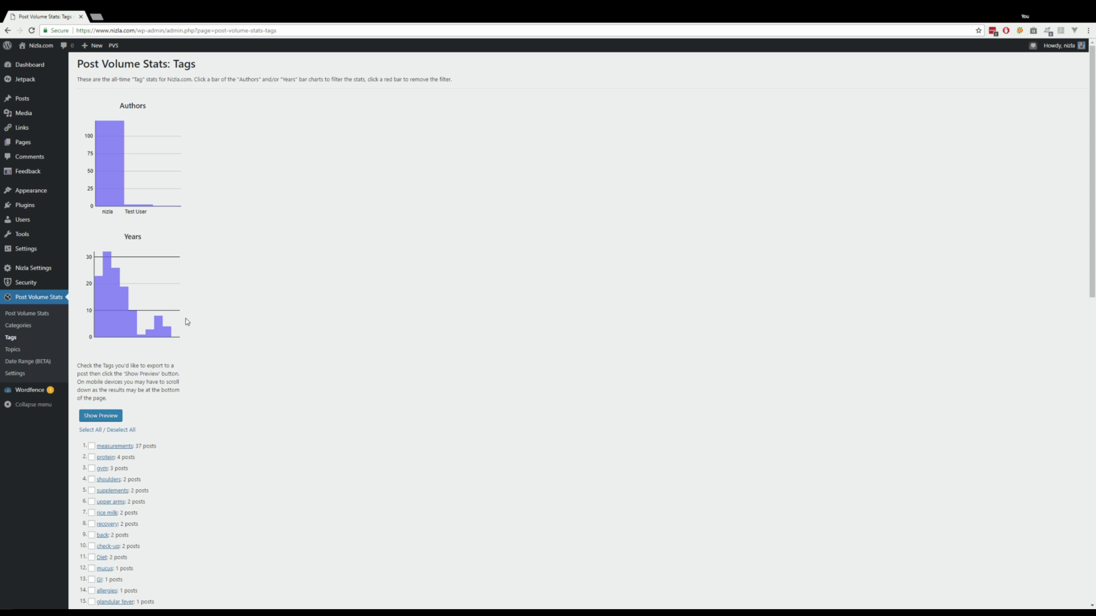
# Preview a 2010 chart for the measurements, protein, BCAA and workout video tags.
pyautogui.click(96, 429)
pyautogui.click(101, 416)
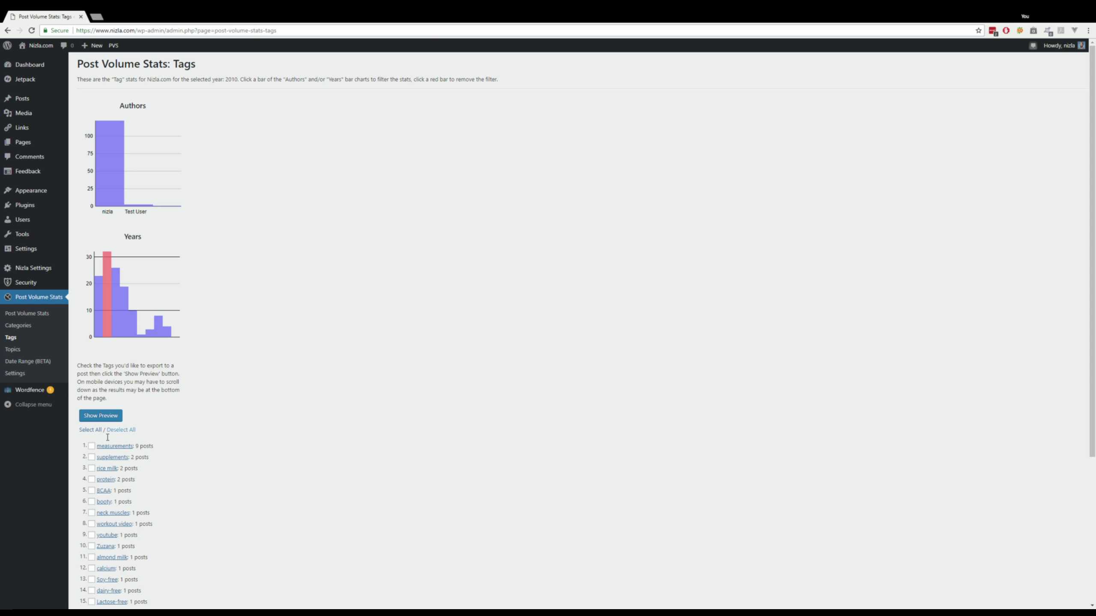
pyautogui.click(92, 446)
pyautogui.click(91, 491)
pyautogui.click(92, 479)
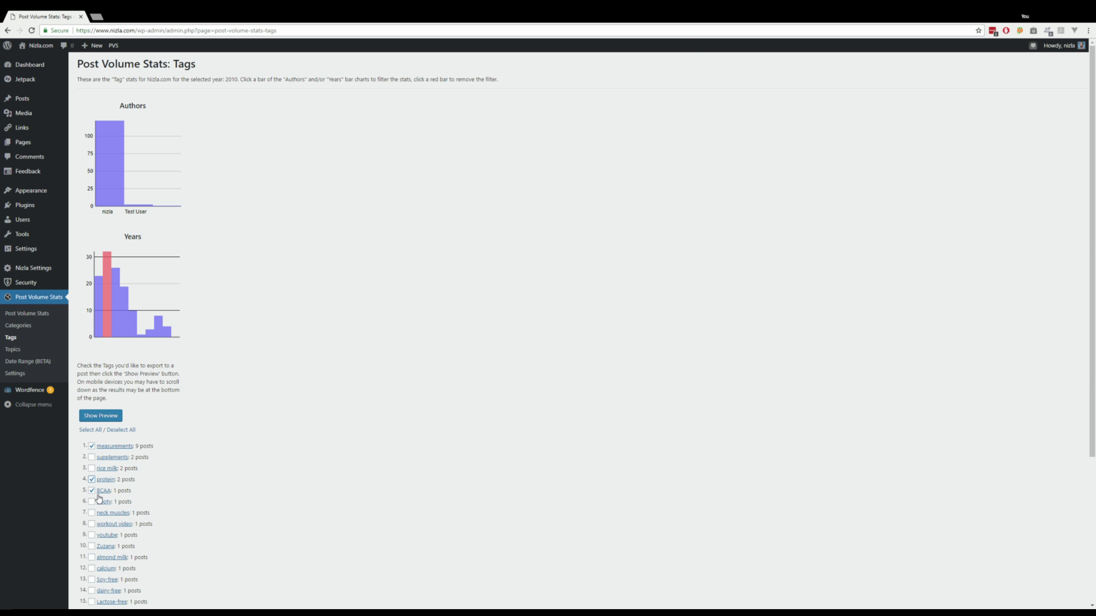
pyautogui.click(92, 524)
pyautogui.click(101, 417)
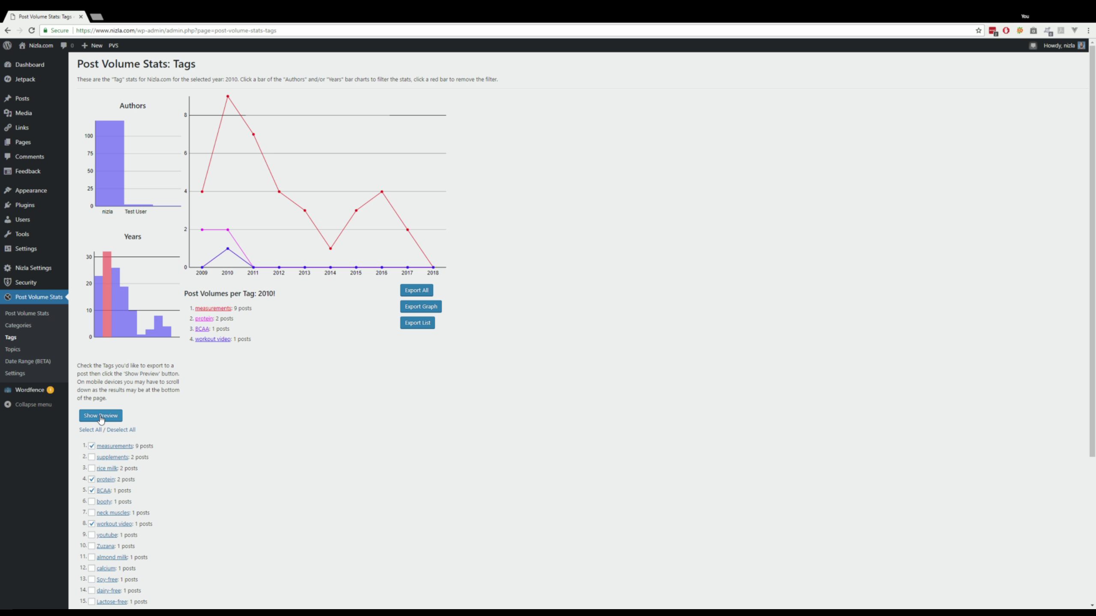
# Clear the 2010 filter and preview measurements, protein, gym and shoulders across all years.
pyautogui.click(108, 280)
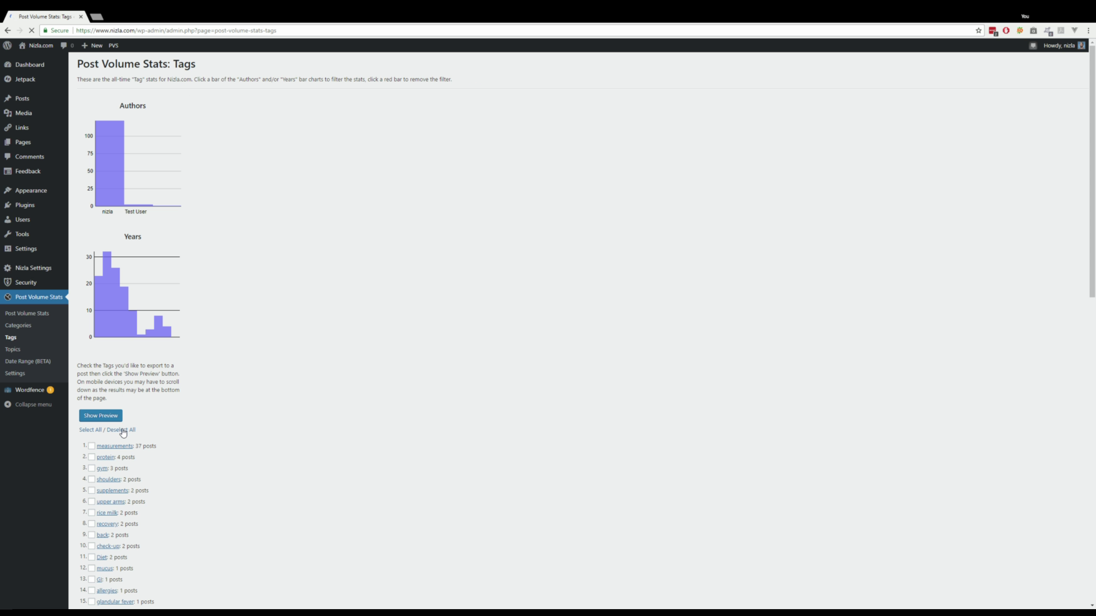
pyautogui.click(92, 446)
pyautogui.click(92, 468)
pyautogui.click(92, 458)
pyautogui.click(91, 479)
pyautogui.click(111, 421)
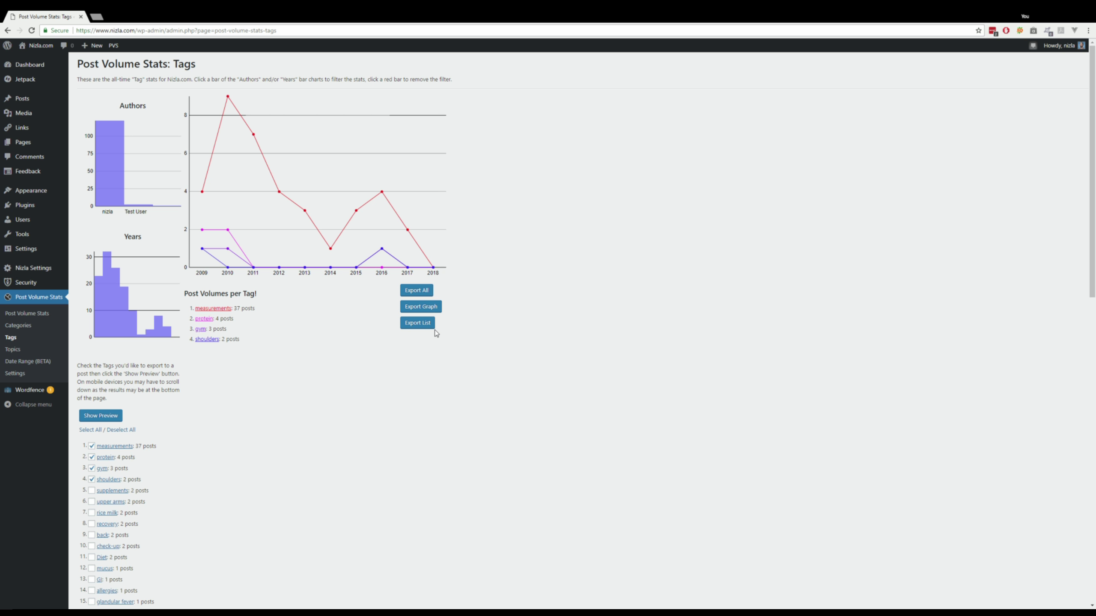
# Export the tag chart to a new Tag Stats draft post and preview it.
pyautogui.click(417, 296)
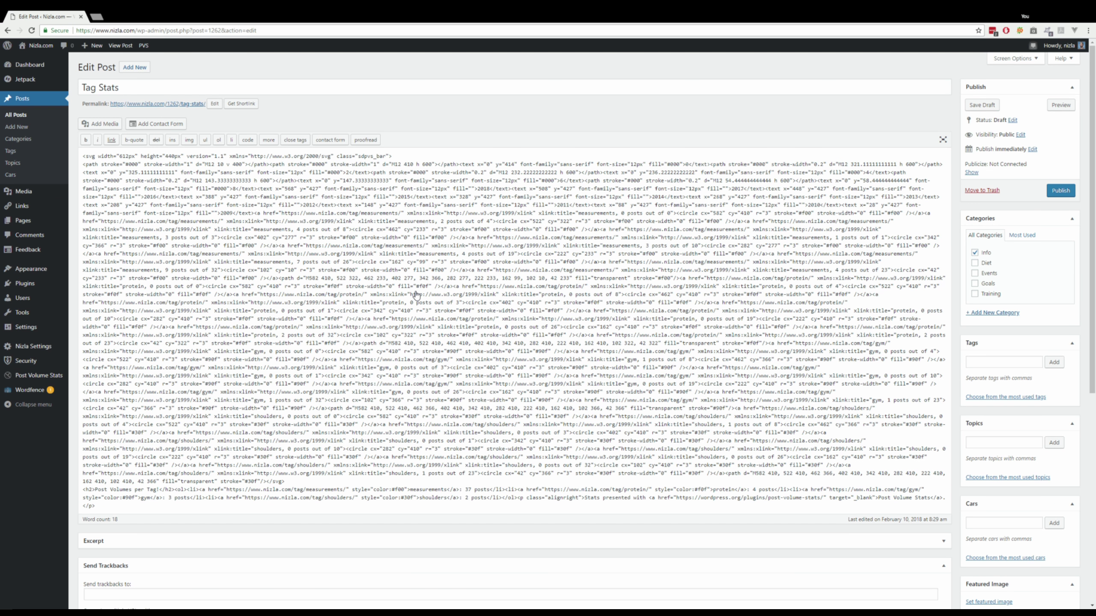
pyautogui.click(16, 115)
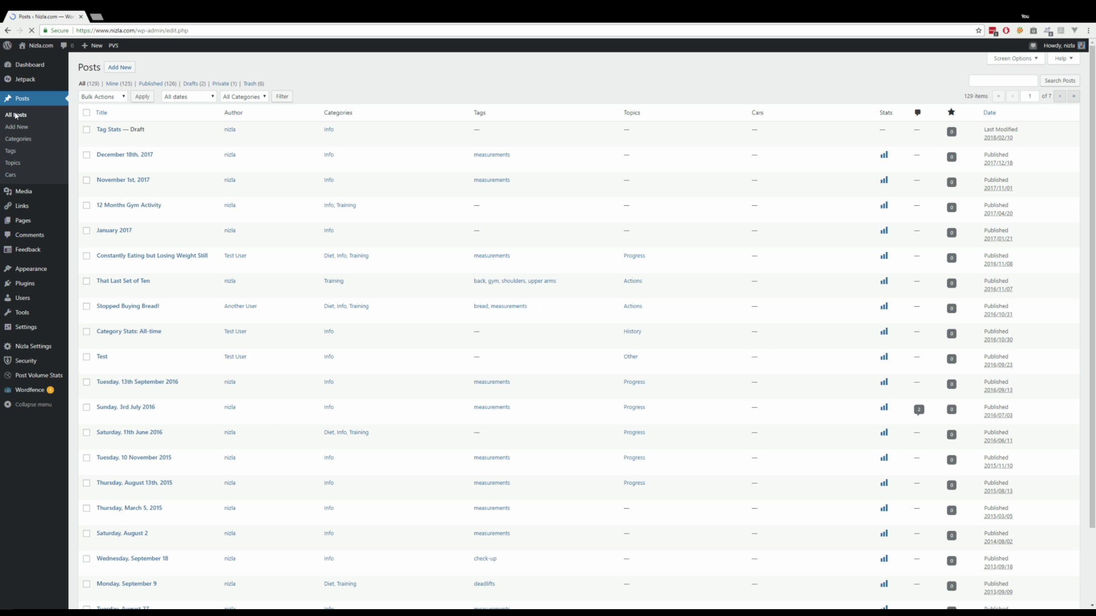
pyautogui.moveTo(201, 140)
pyautogui.click(166, 139)
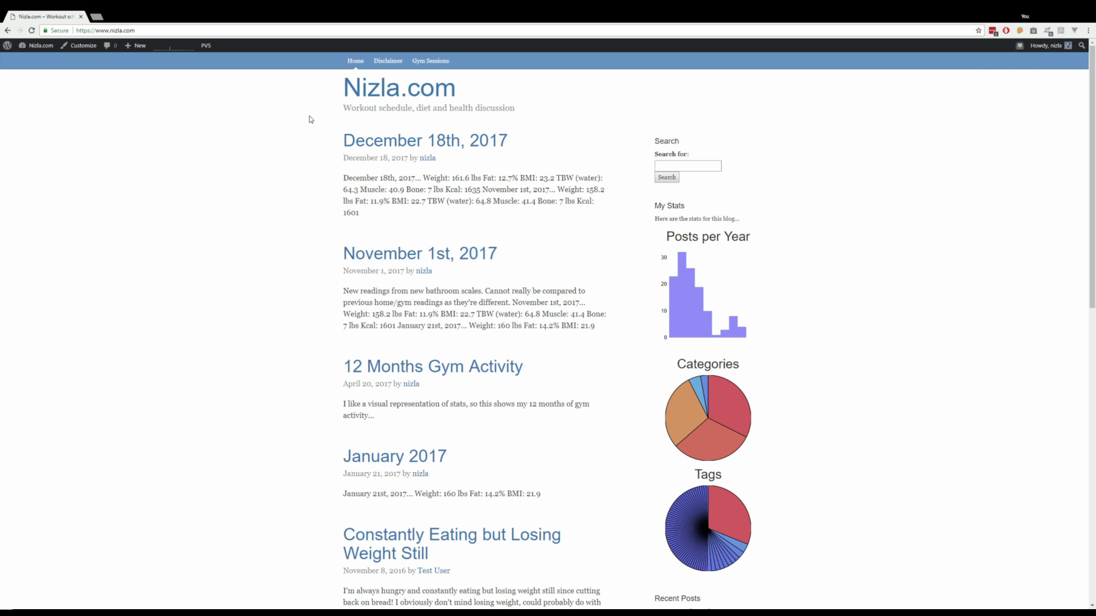
# In Widgets, add a second Post Volume Stats widget to the Sidebar below the first.
pyautogui.moveTo(39, 46)
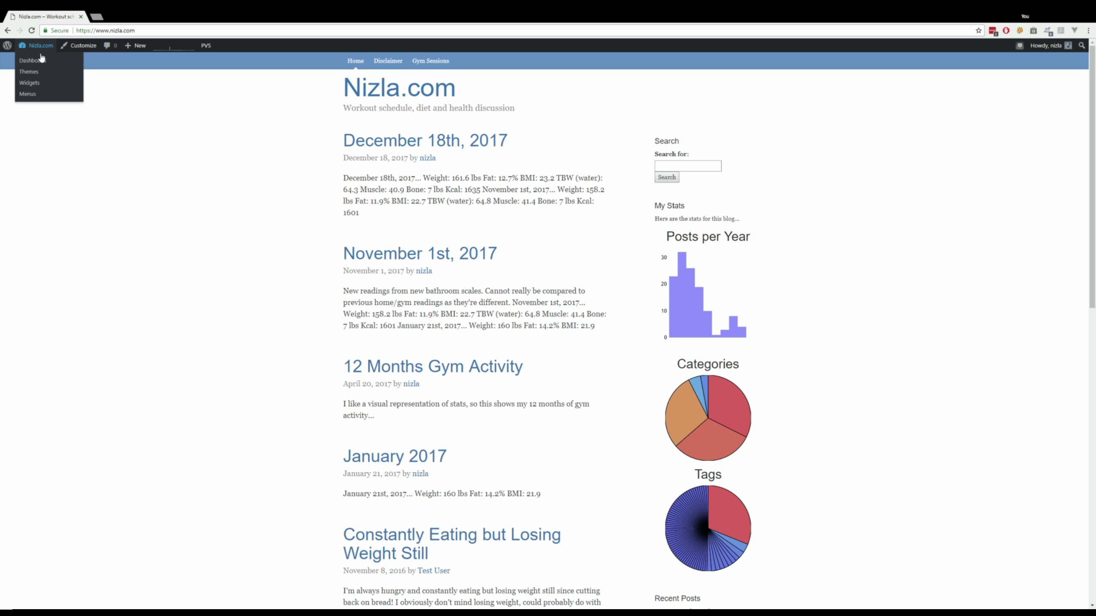
pyautogui.click(36, 84)
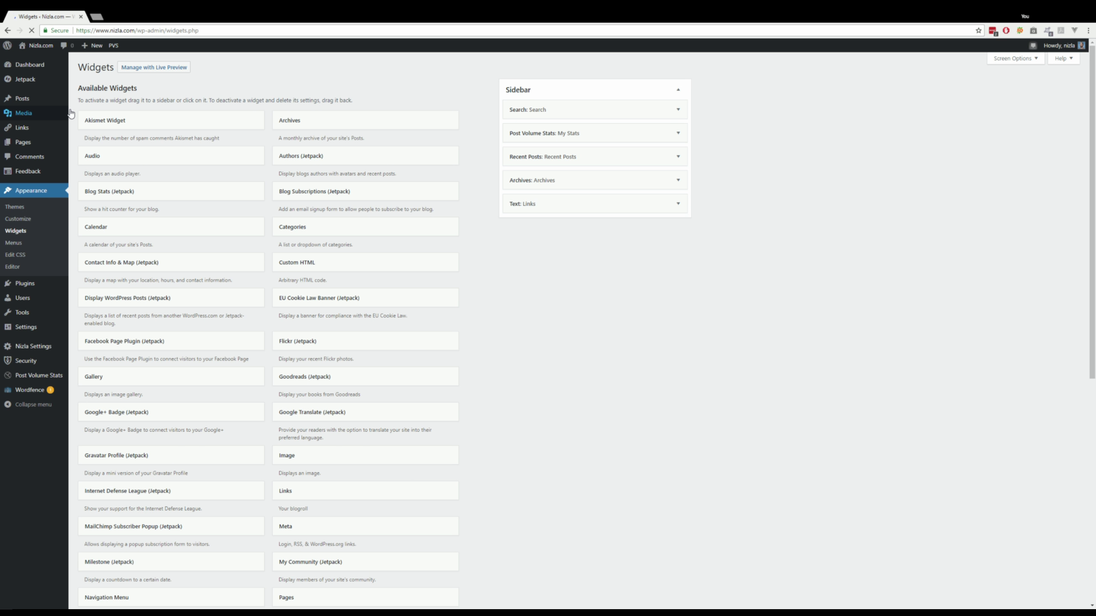
pyautogui.click(574, 138)
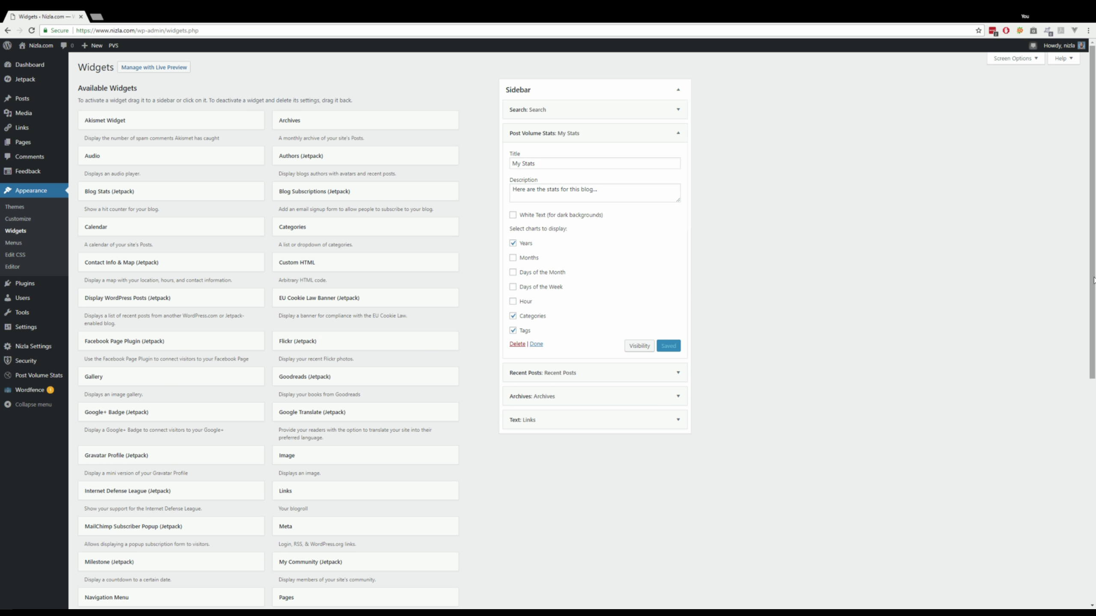
pyautogui.scroll(-5, 954, 399)
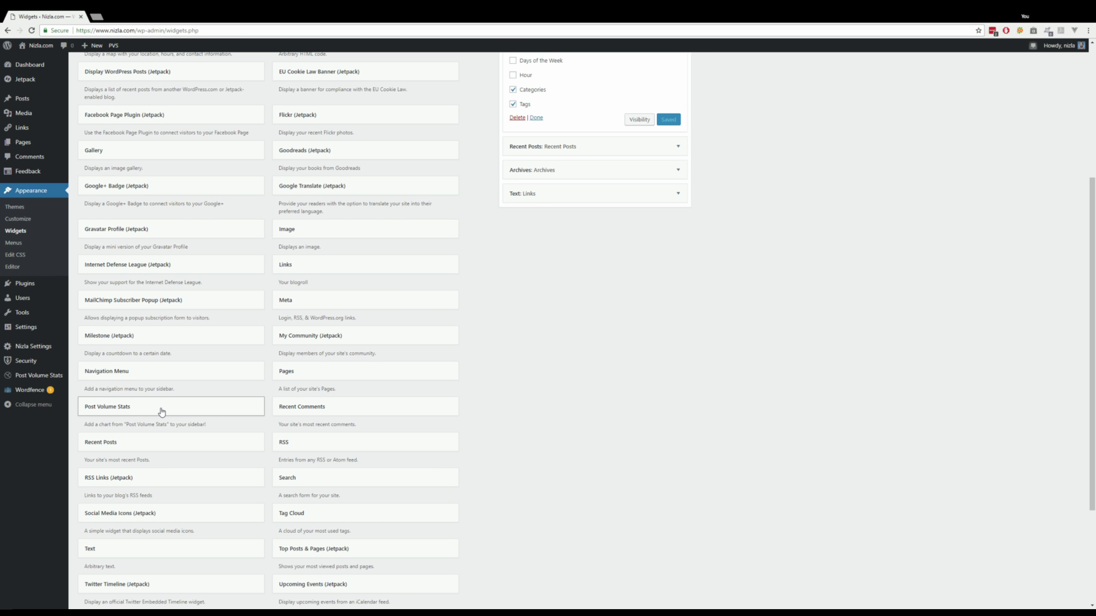
pyautogui.moveTo(163, 412); pyautogui.dragTo(589, 144)
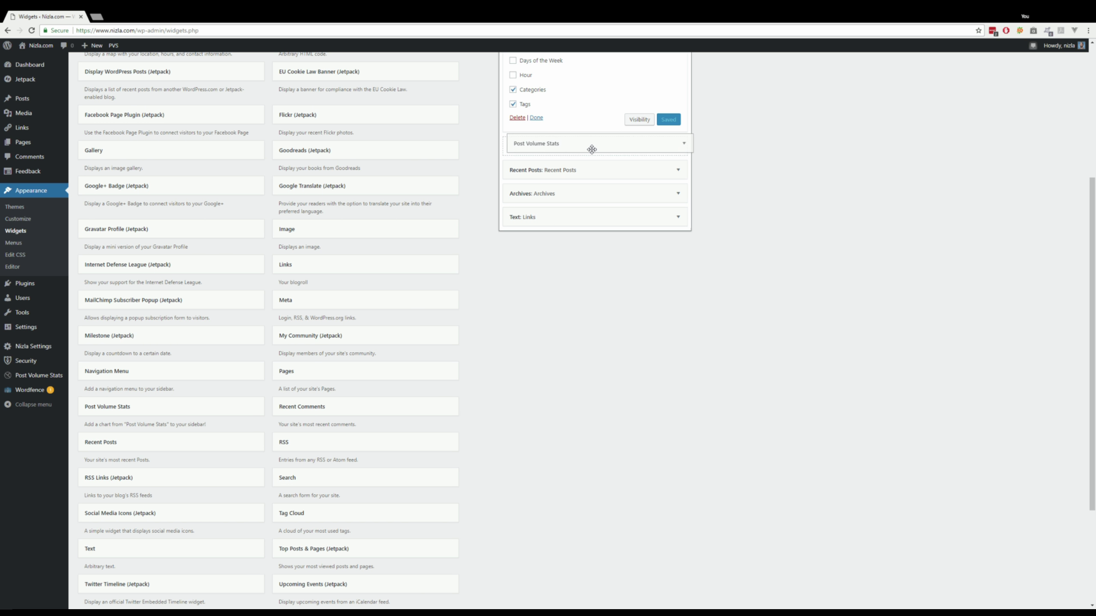
pyautogui.moveTo(1093, 211); pyautogui.dragTo(1094, 87)
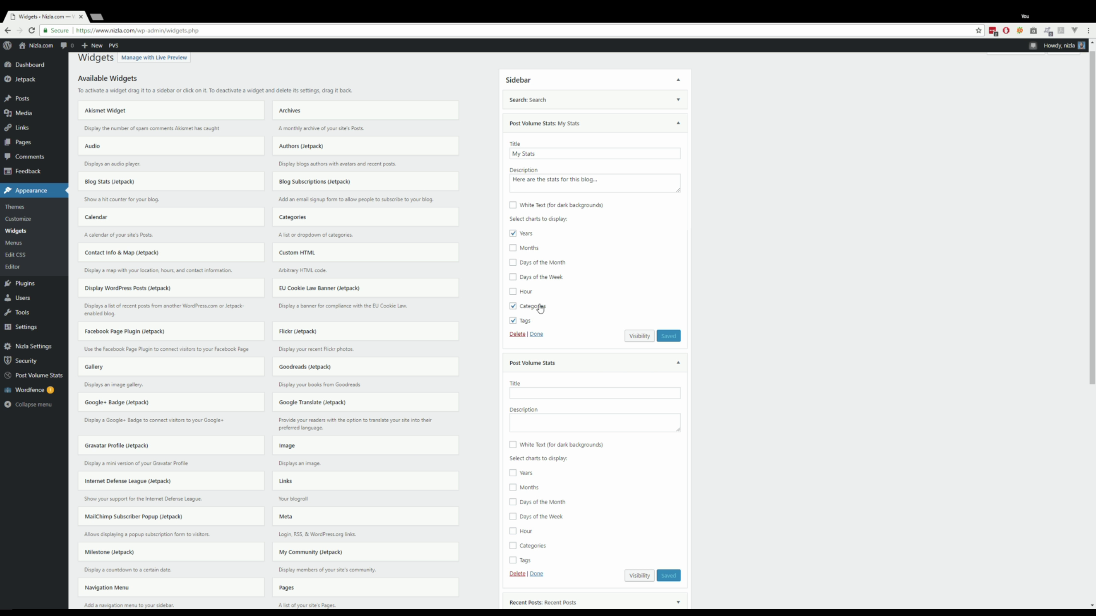
# Untick Years in the first Post Volume Stats widget and tick Years in the second.
pyautogui.click(514, 234)
pyautogui.click(513, 473)
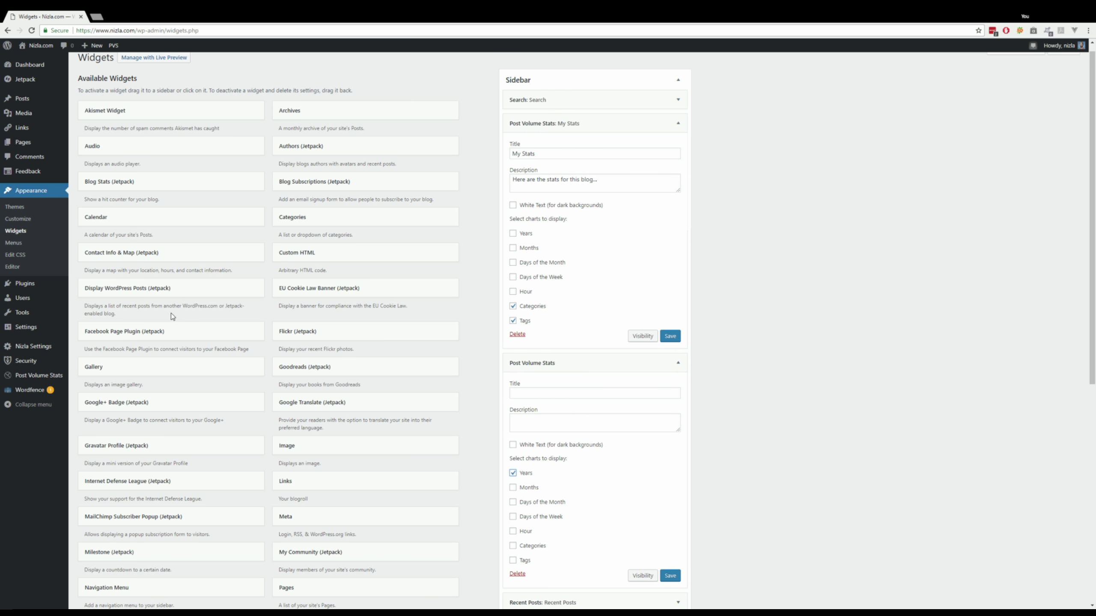
pyautogui.moveTo(45, 376)
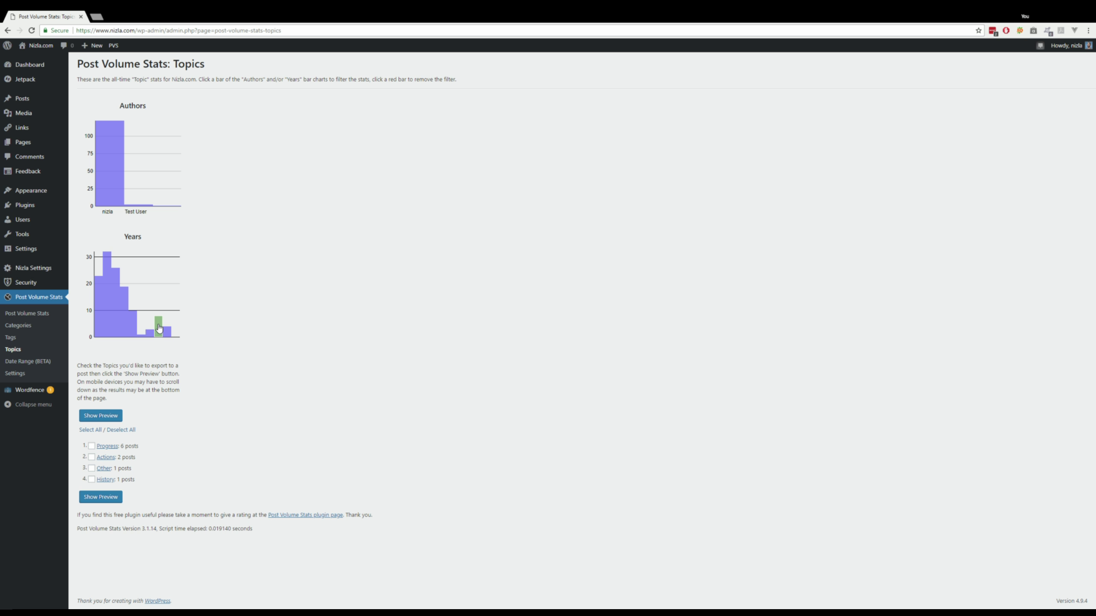
# Filter Topics stats to the 2016 bar, select all four topics, and show the preview.
pyautogui.click(159, 328)
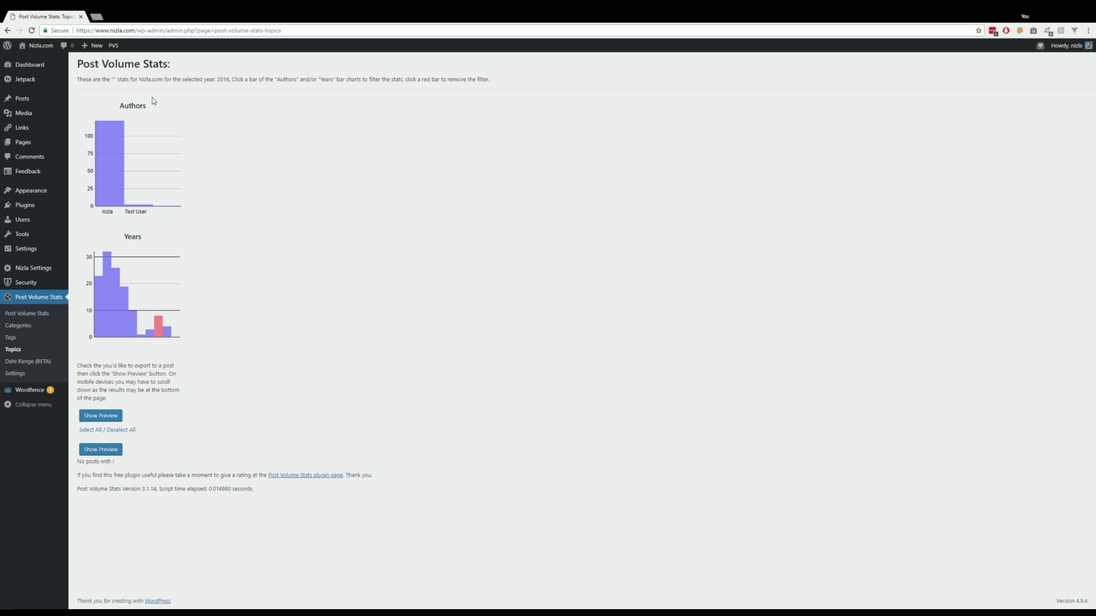
pyautogui.moveTo(103, 79); pyautogui.dragTo(147, 80)
pyautogui.click(119, 82)
pyautogui.moveTo(97, 462); pyautogui.dragTo(119, 463)
pyautogui.click(137, 463)
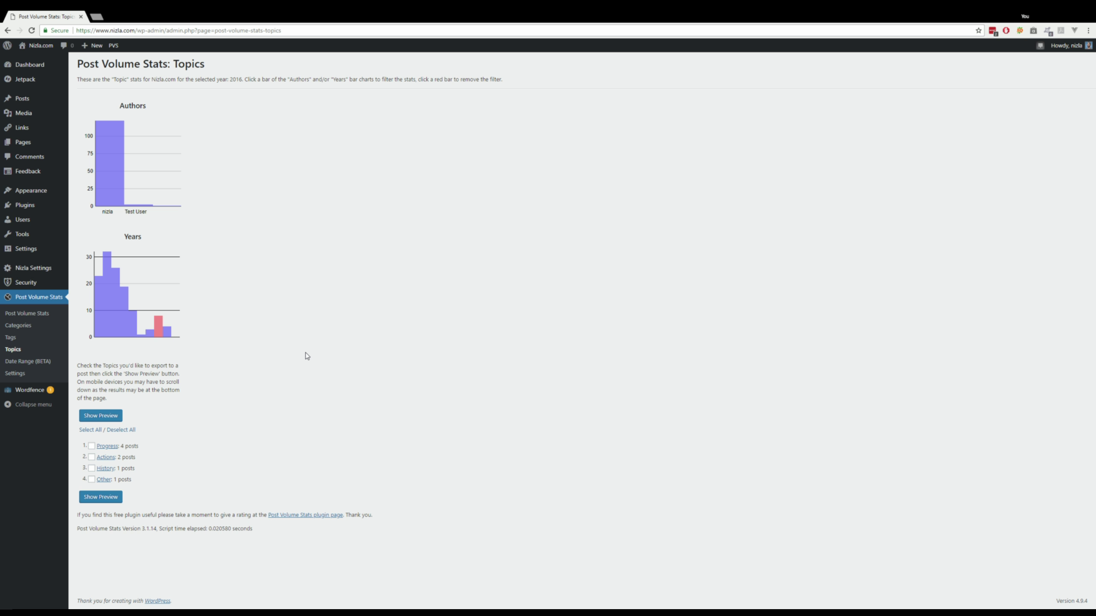
pyautogui.click(94, 431)
pyautogui.click(102, 419)
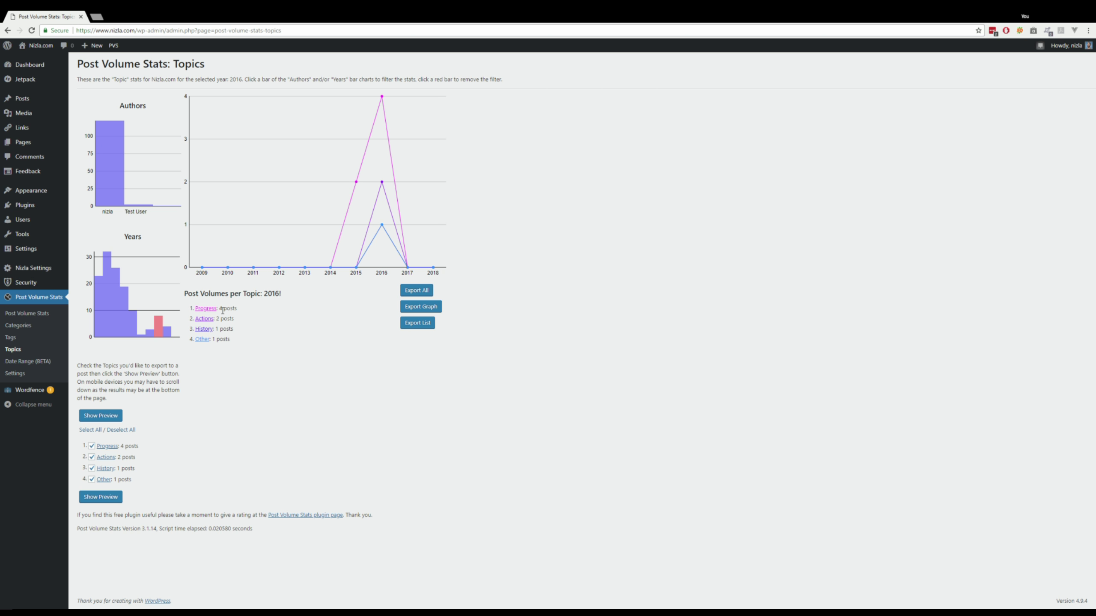
# Preview the 2016 Tags chart for all six tags, then open the plugin's WordPress.org page.
pyautogui.click(17, 339)
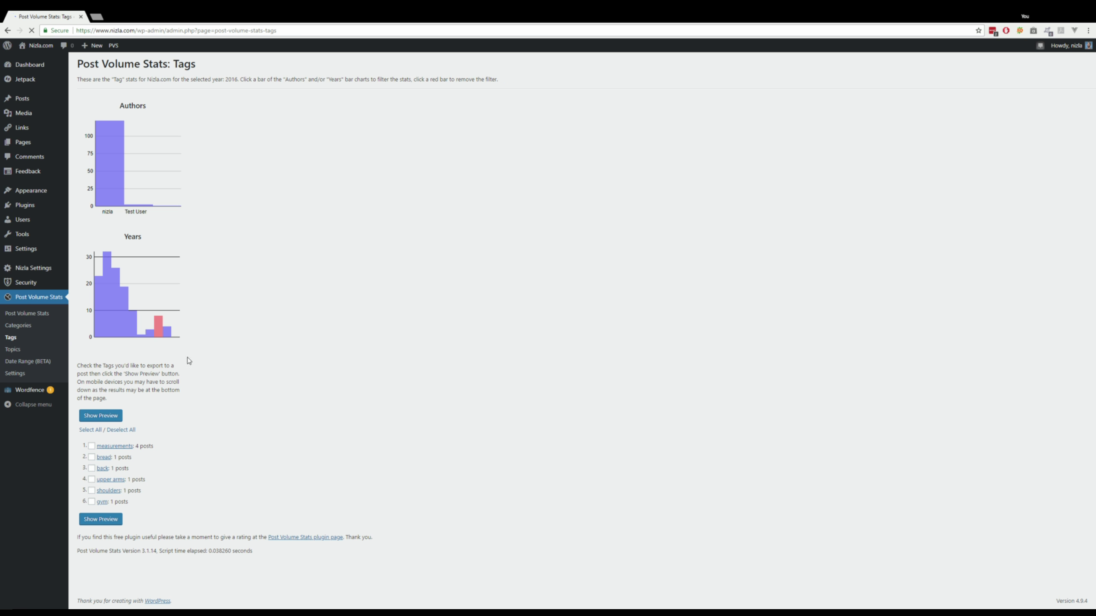
pyautogui.click(99, 417)
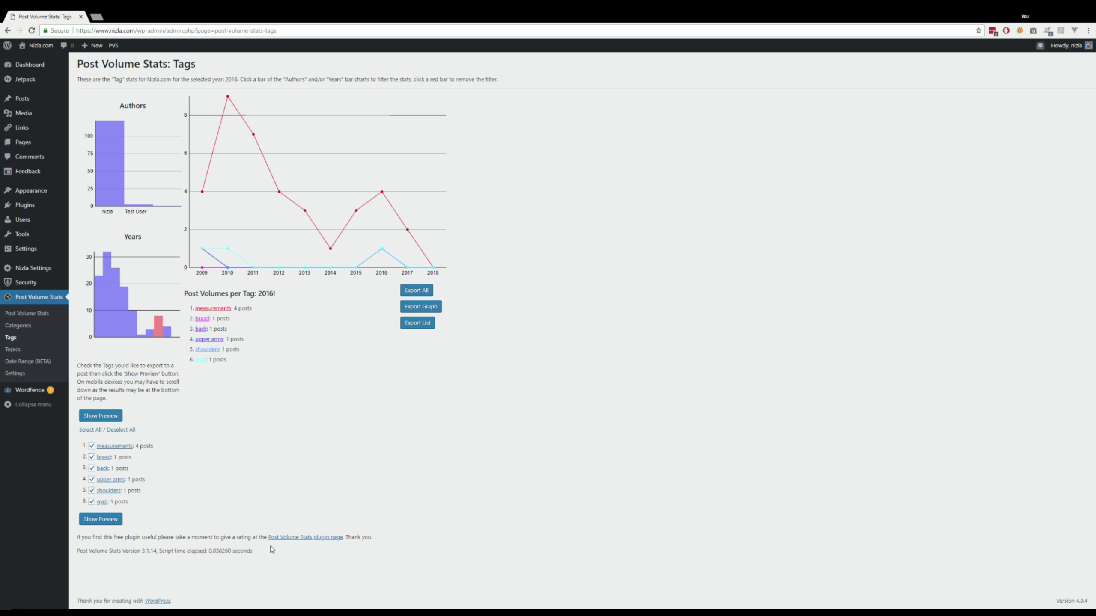
pyautogui.click(294, 540)
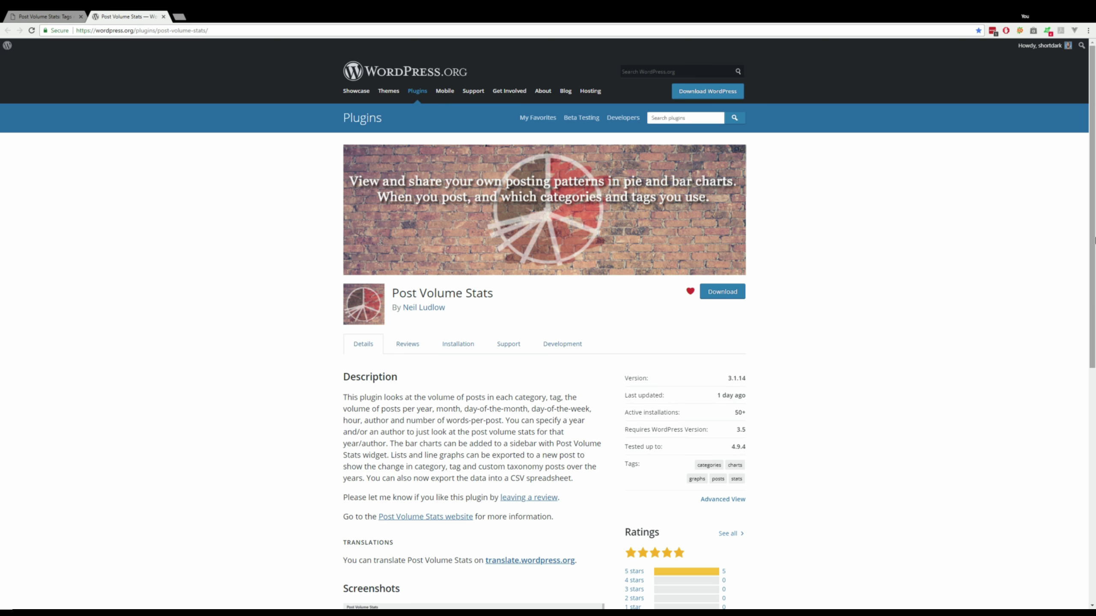
# Scroll down the plugin page and follow View support forum under Support.
pyautogui.scroll(-5, 1094, 349)
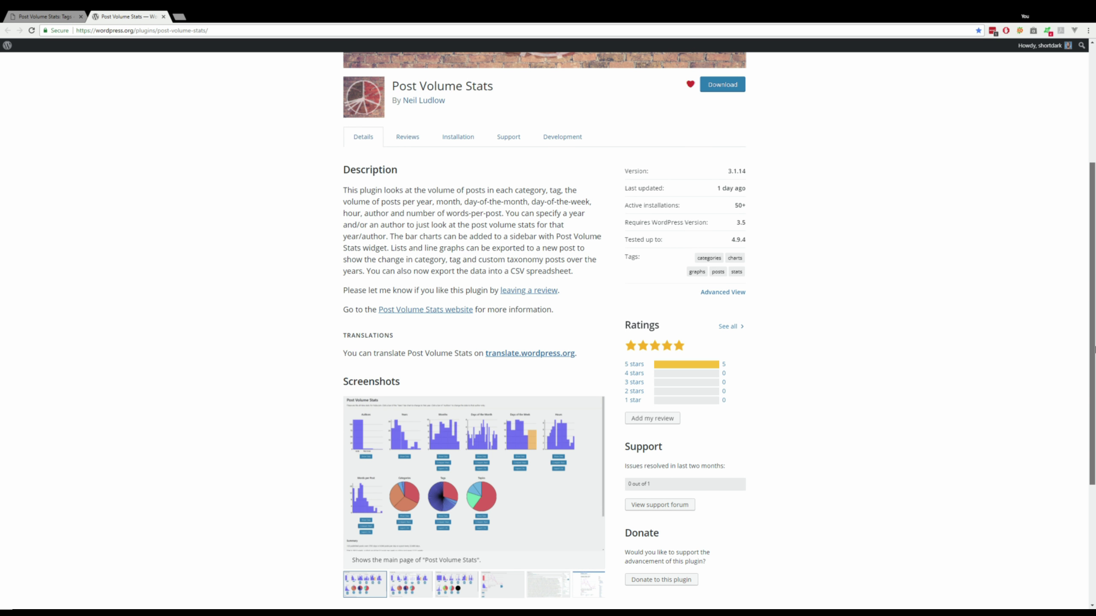
pyautogui.scroll(-3, 1093, 349)
pyautogui.scroll(5, 844, 339)
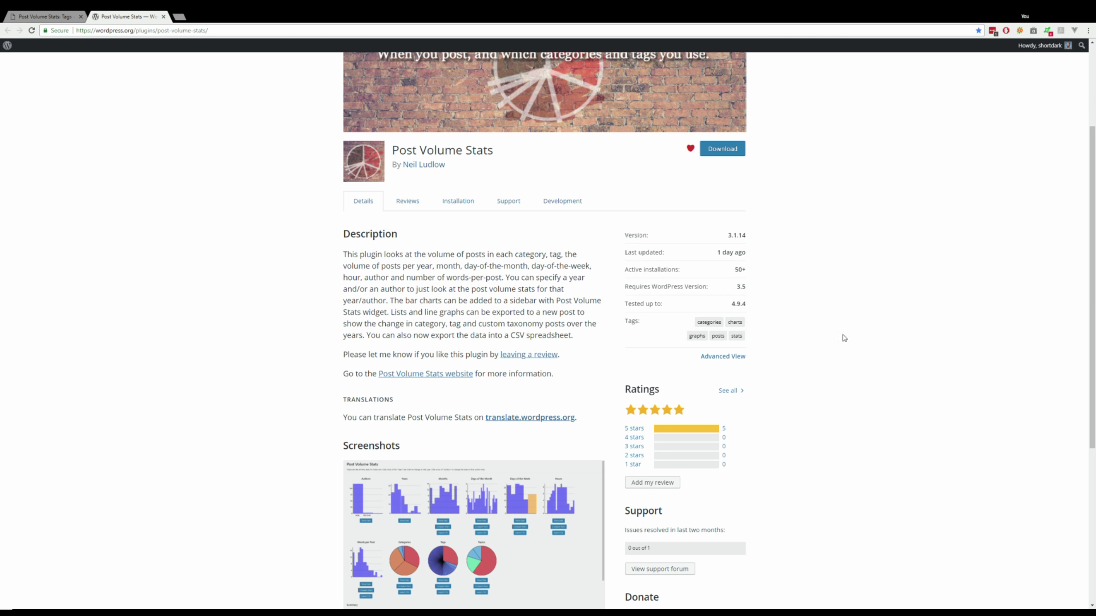
pyautogui.hotkey('ctrl', 'a')
pyautogui.click(770, 258)
pyautogui.scroll(-4, 735, 474)
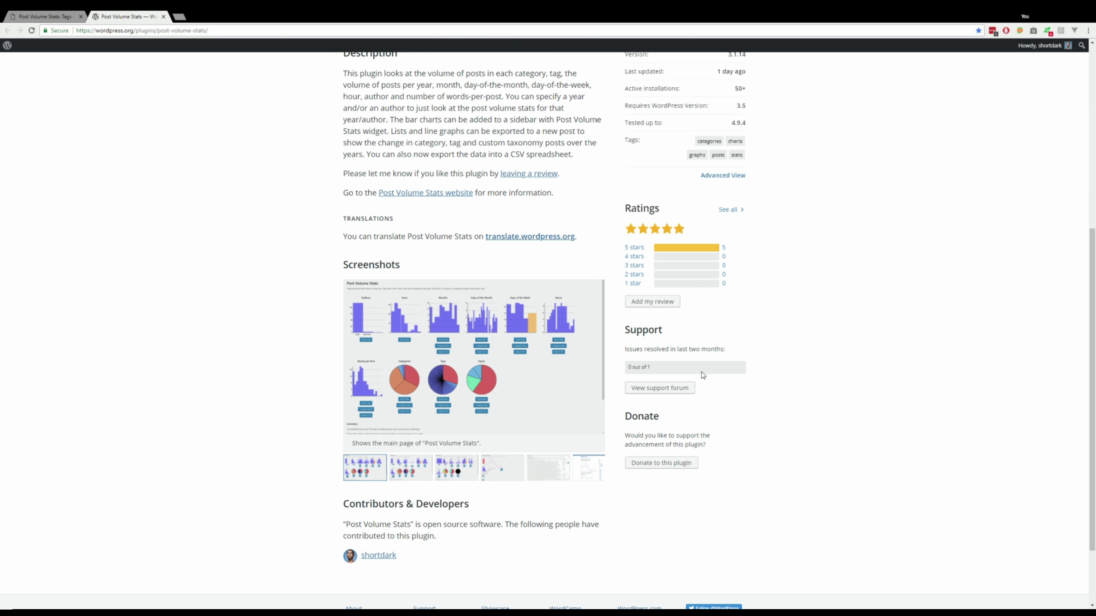
pyautogui.click(680, 387)
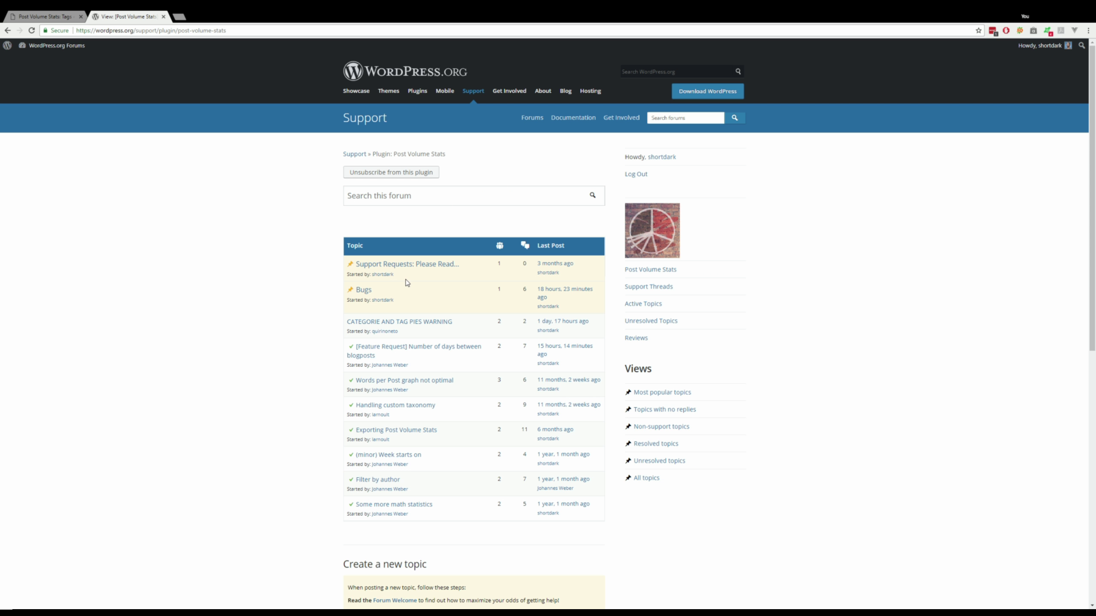
# Open the pinned 'Support Requests: Please Read...' topic in the forum list.
pyautogui.click(405, 265)
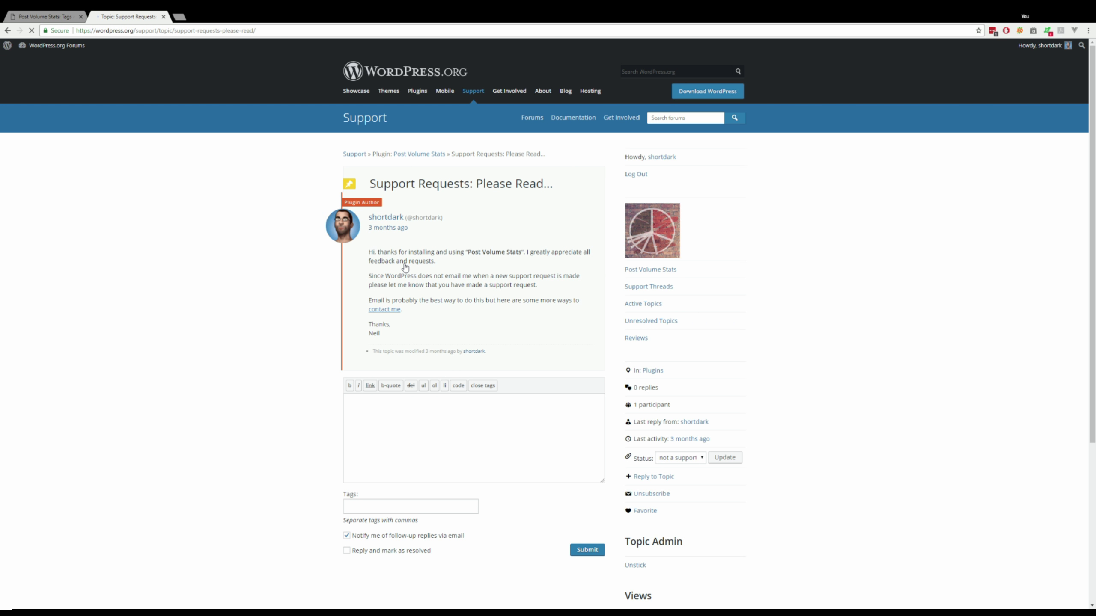